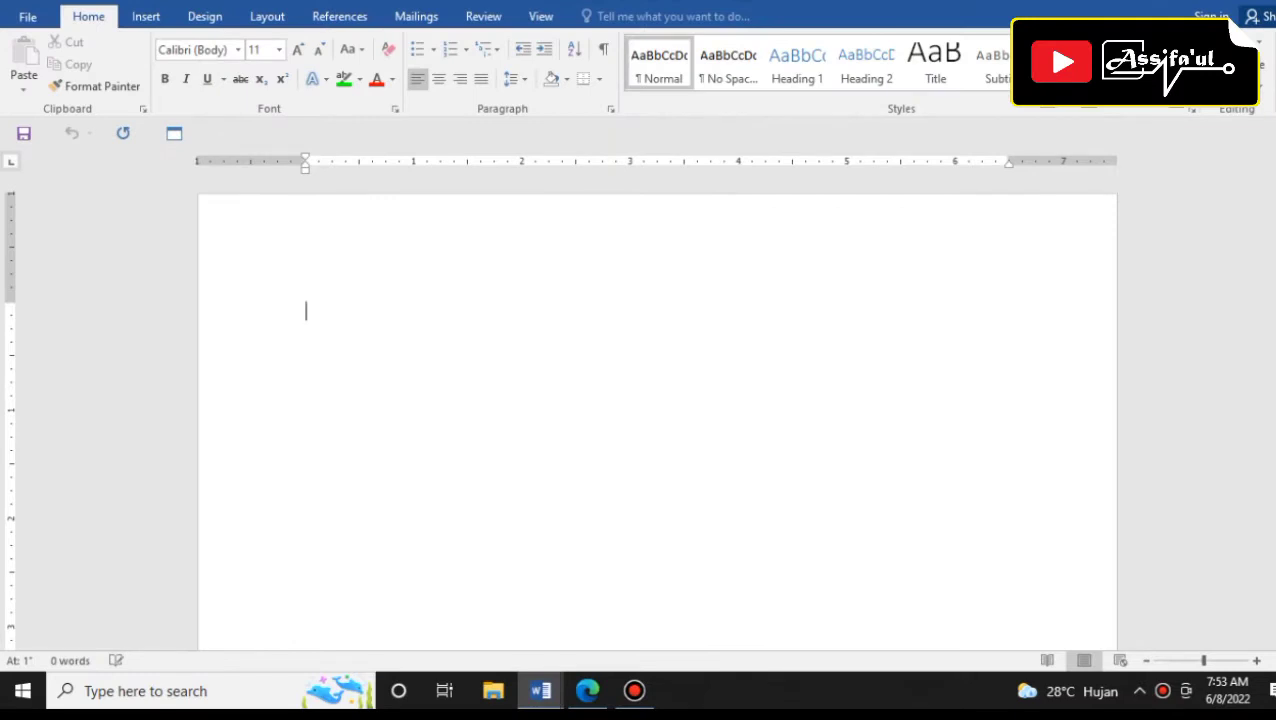
# Insert an X Y (Scatter) chart of the Scatter with Straight Lines and Markers type
pyautogui.click(146, 16)
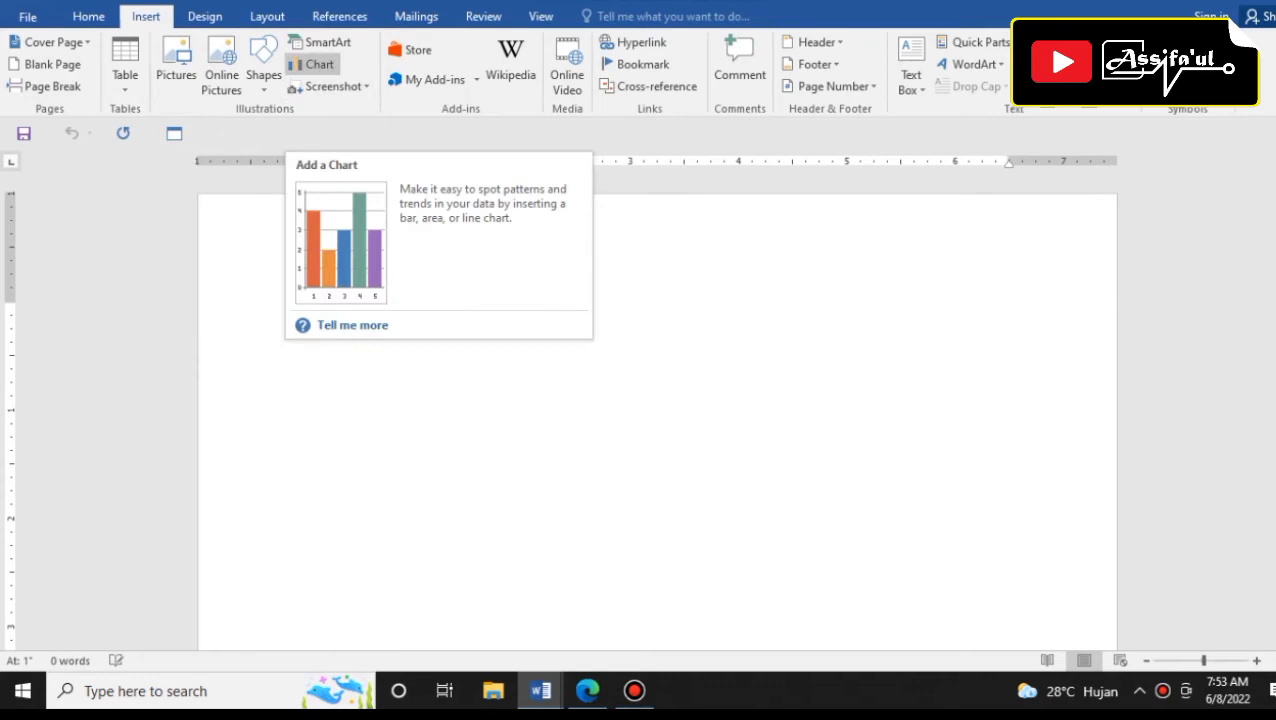
pyautogui.click(314, 64)
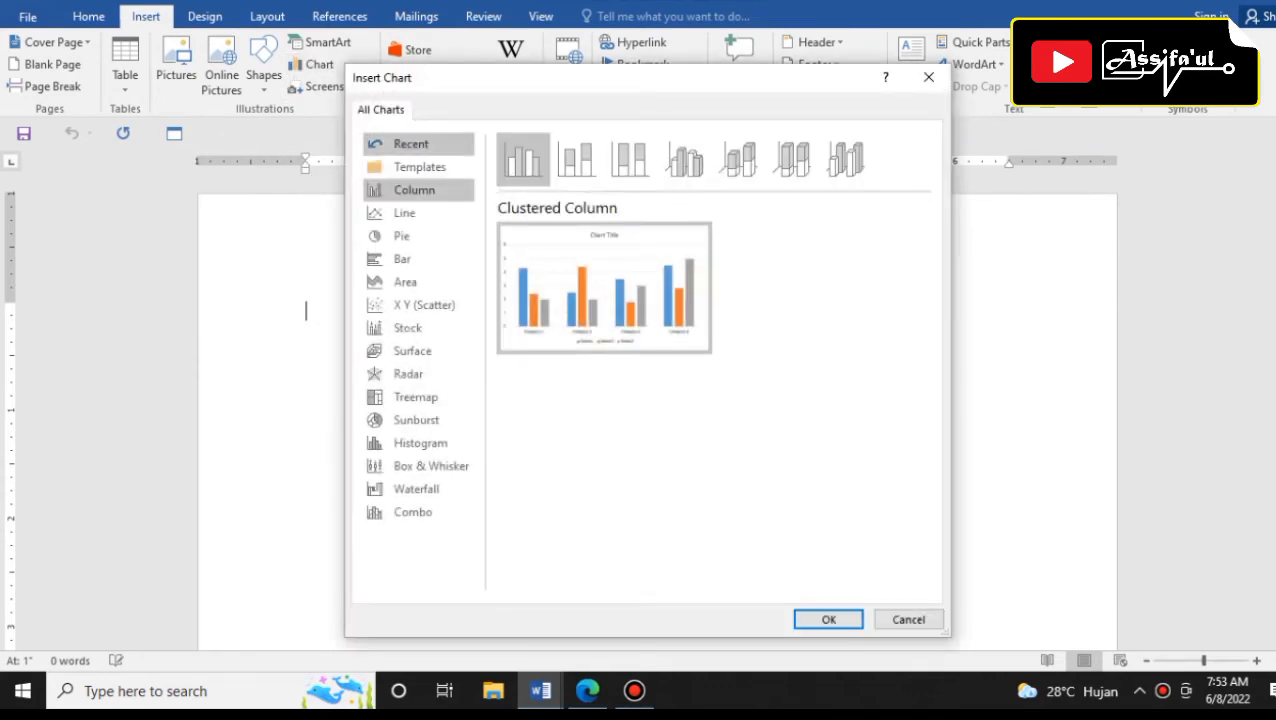
pyautogui.click(424, 305)
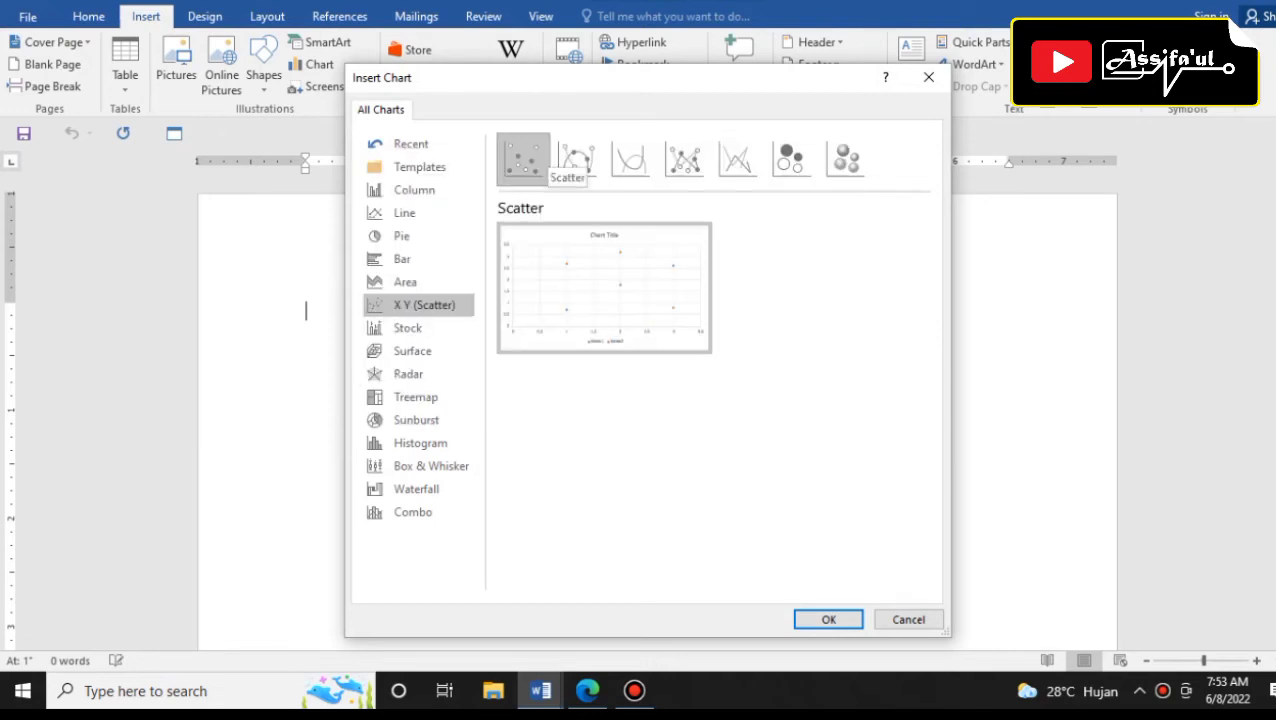
pyautogui.click(577, 158)
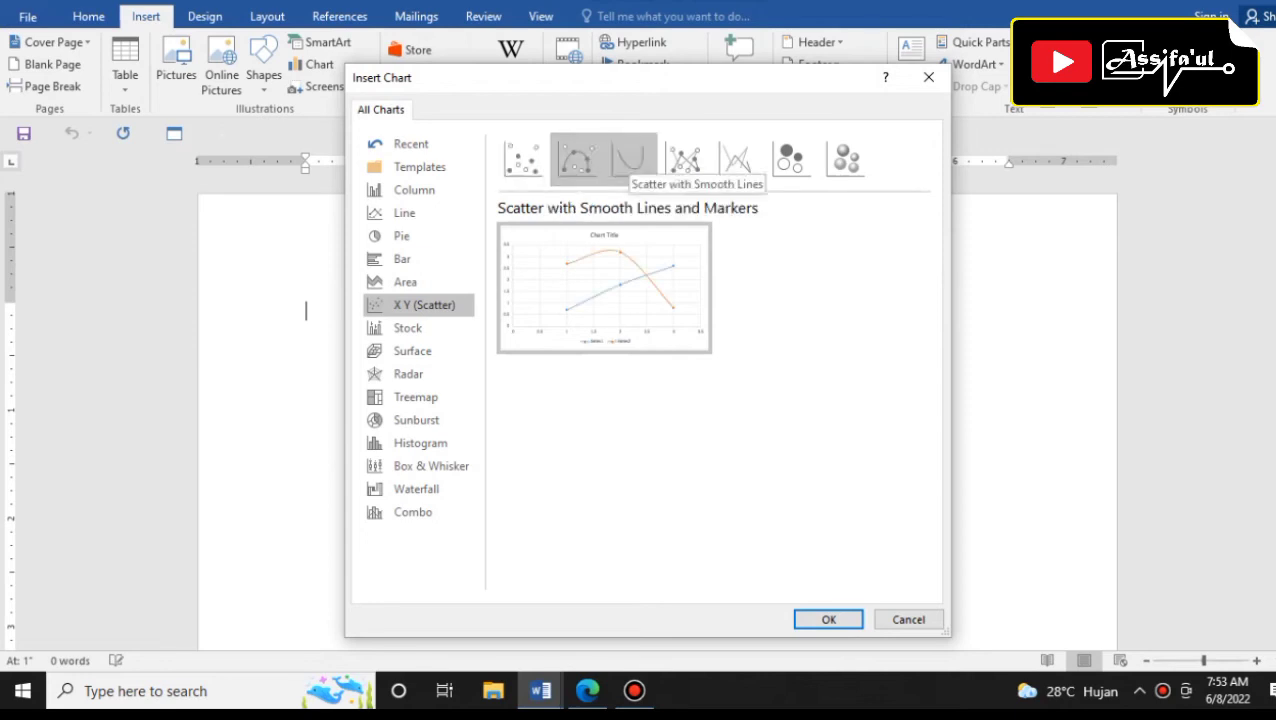
pyautogui.click(630, 158)
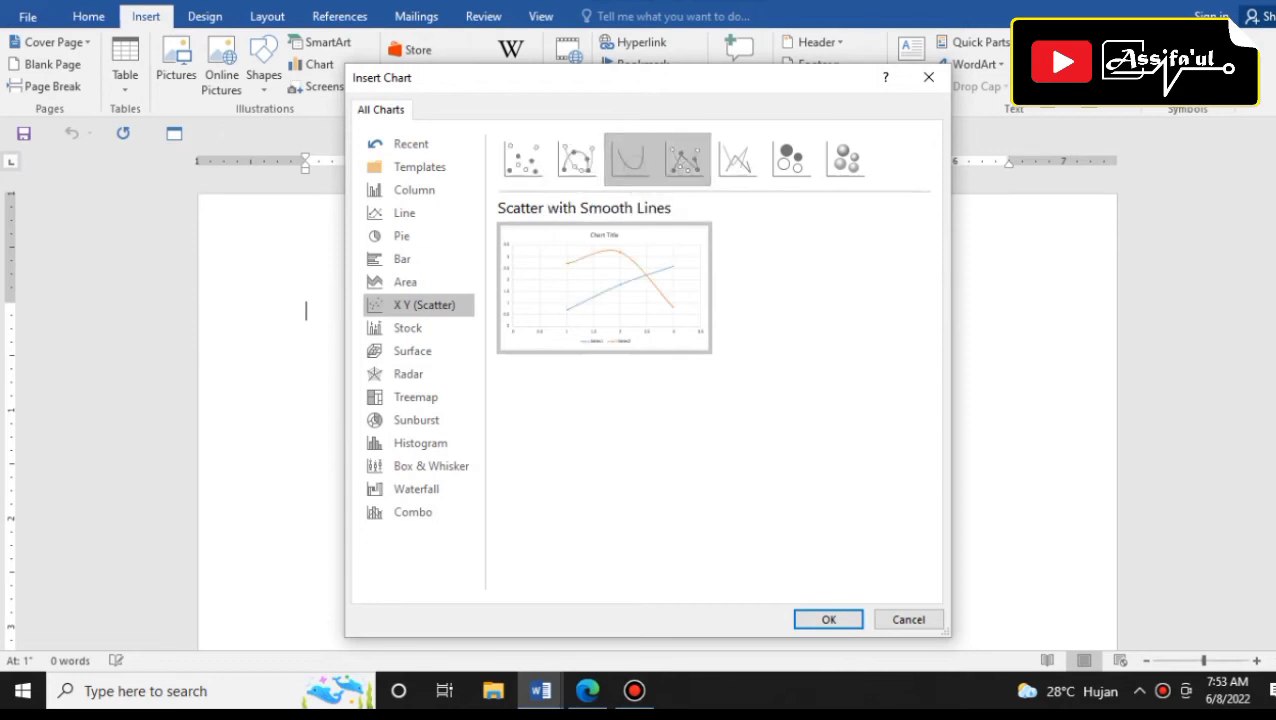
pyautogui.click(684, 158)
pyautogui.click(738, 158)
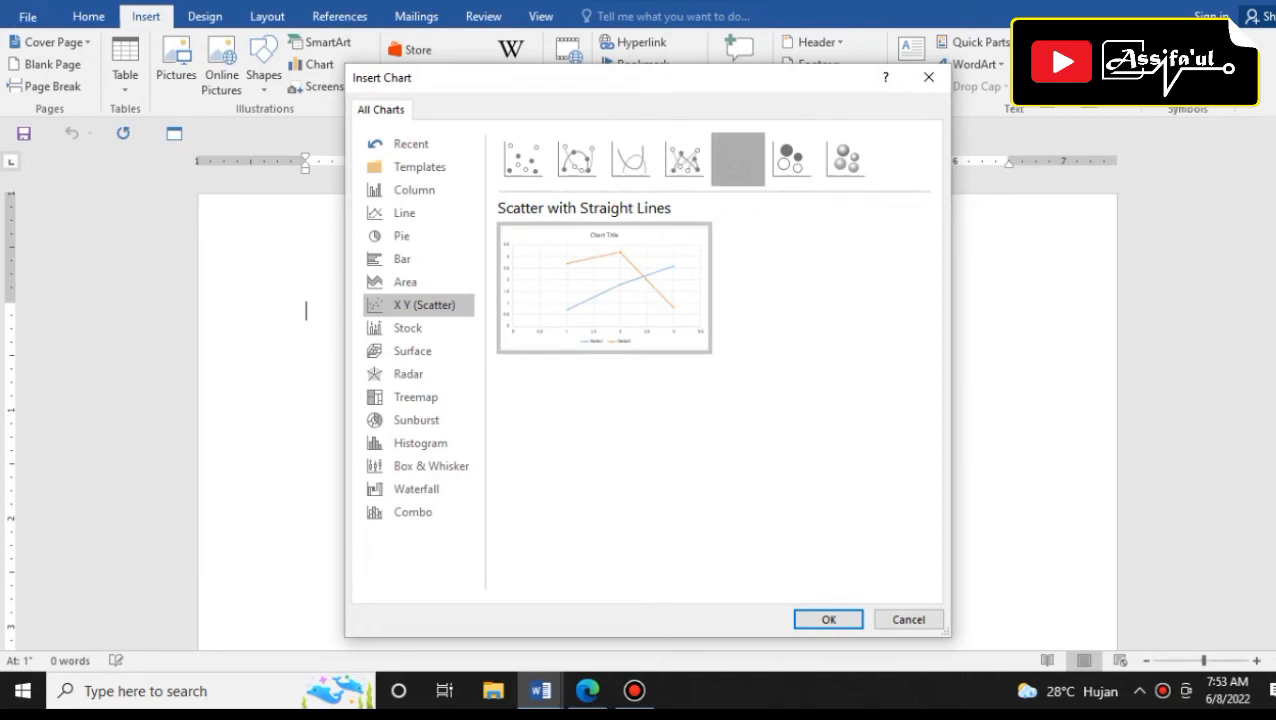
pyautogui.click(791, 158)
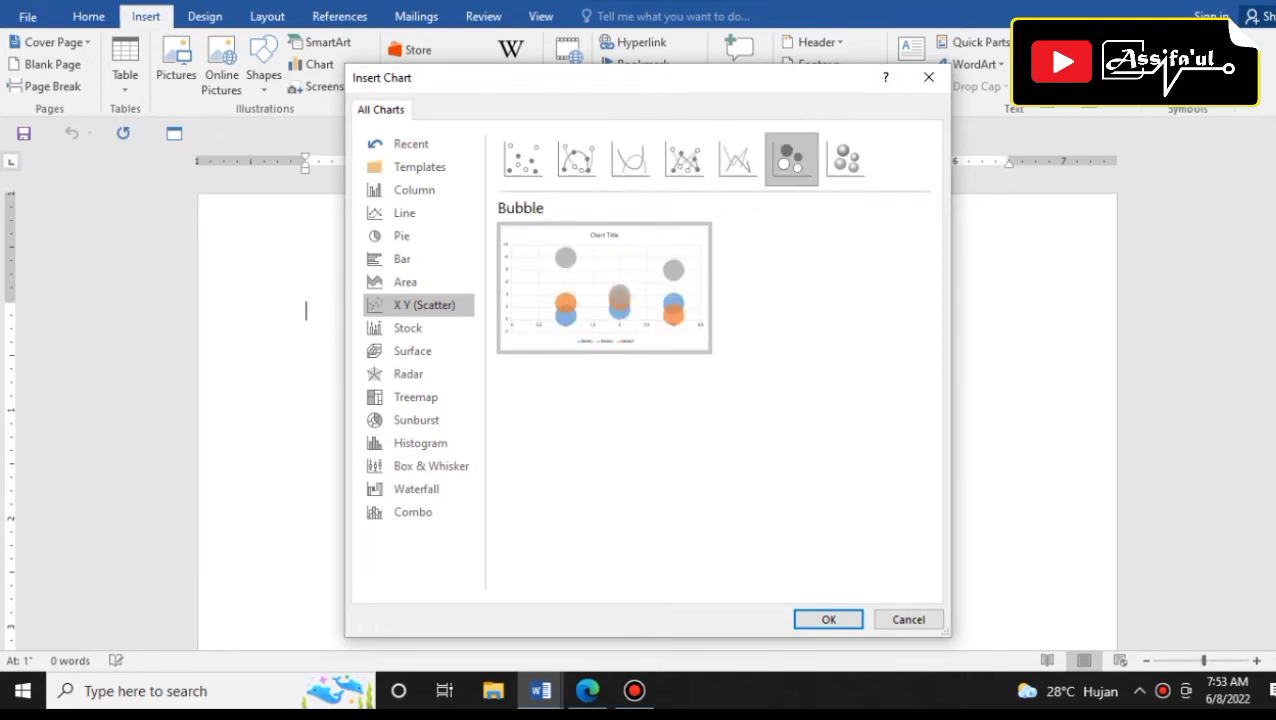
pyautogui.click(845, 158)
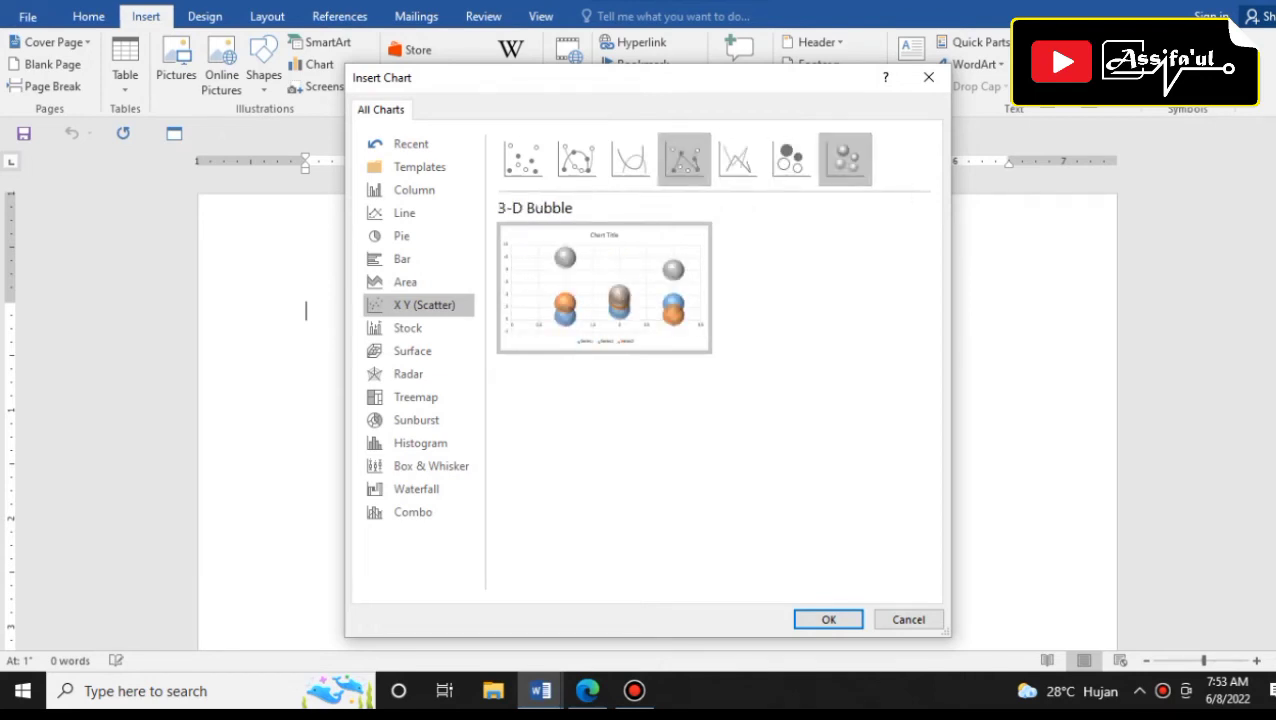
pyautogui.click(684, 158)
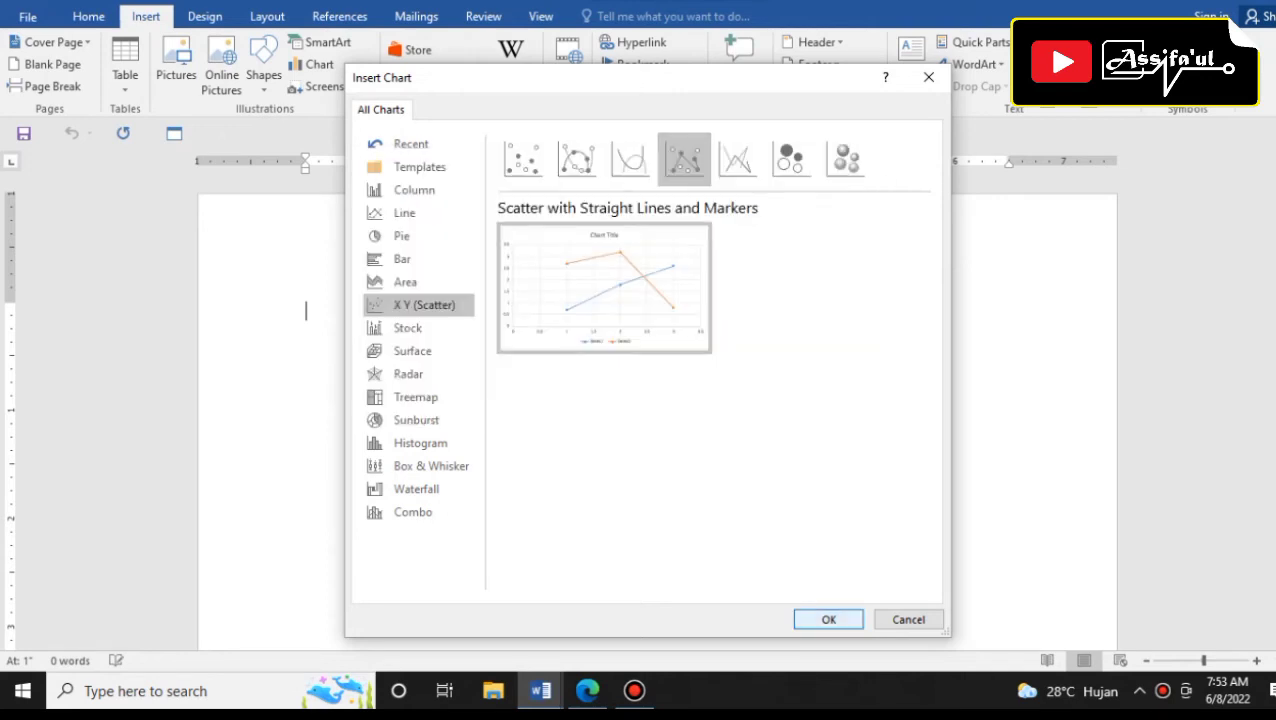
pyautogui.click(828, 619)
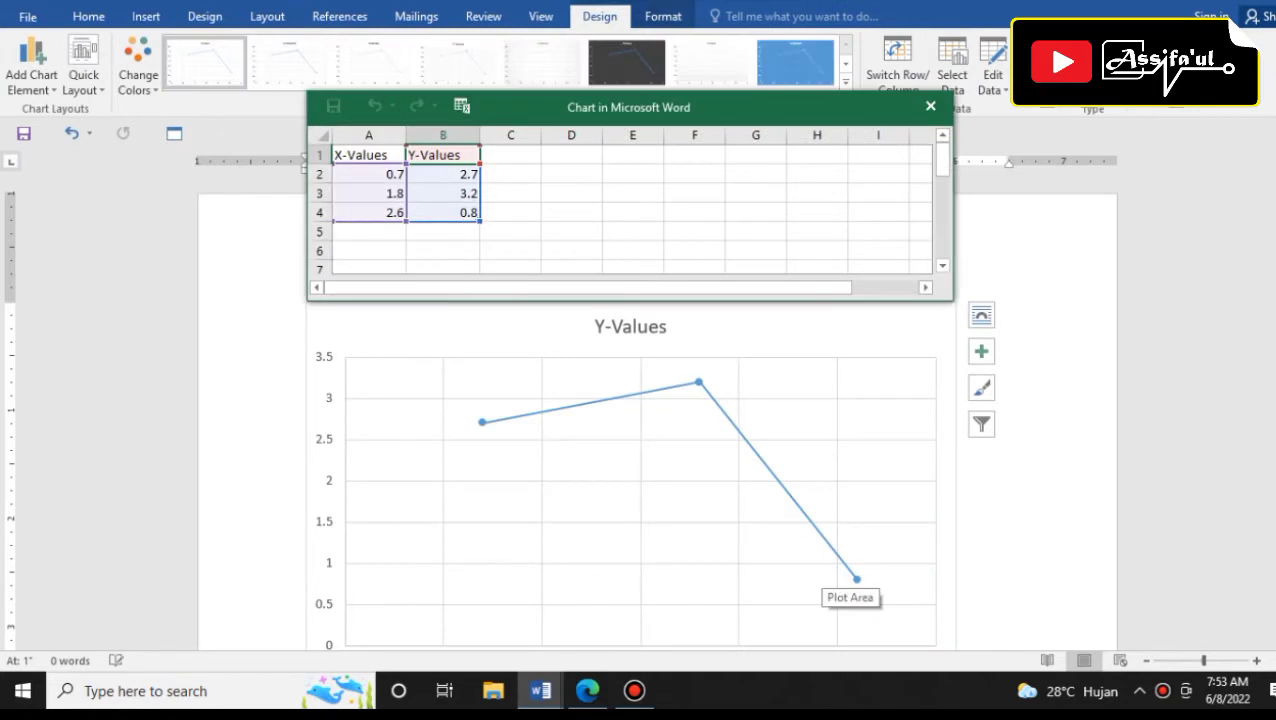
# Rename the data sheet headers to 'nama' in A1 and 'nilai ujian' in B1
pyautogui.moveTo(689, 108); pyautogui.dragTo(899, 214)
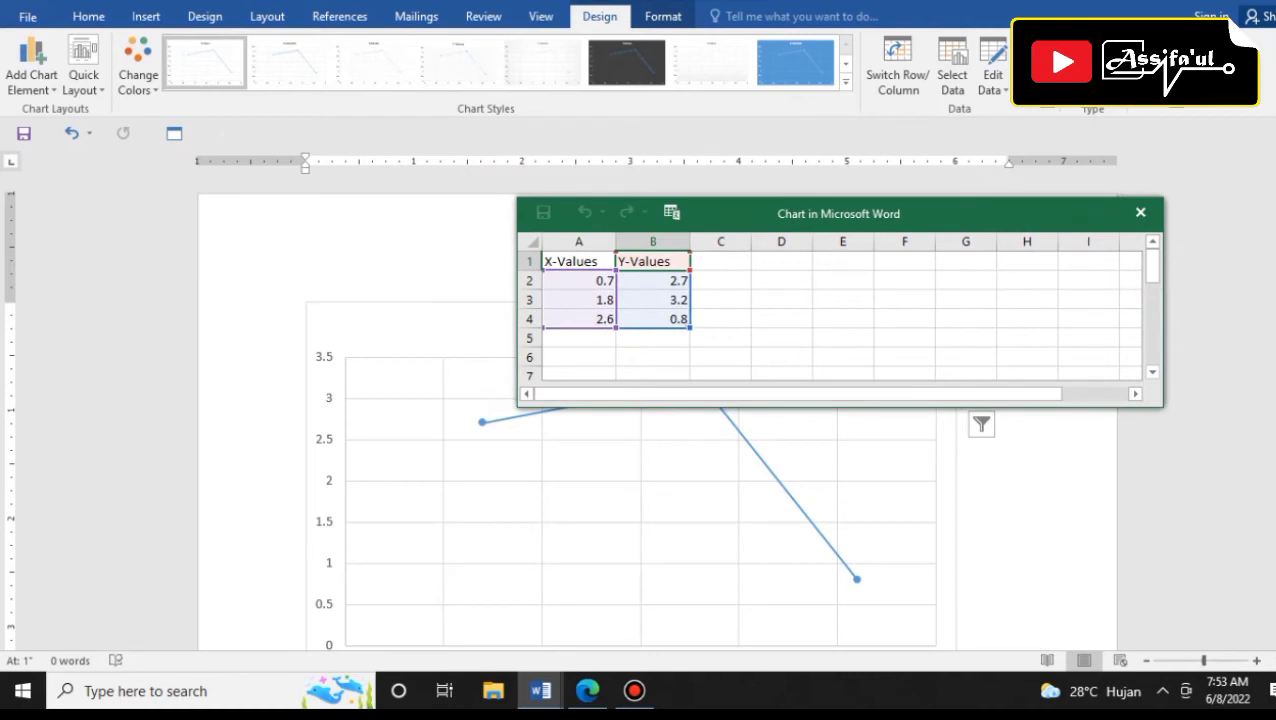
pyautogui.click(578, 261)
pyautogui.write('n')
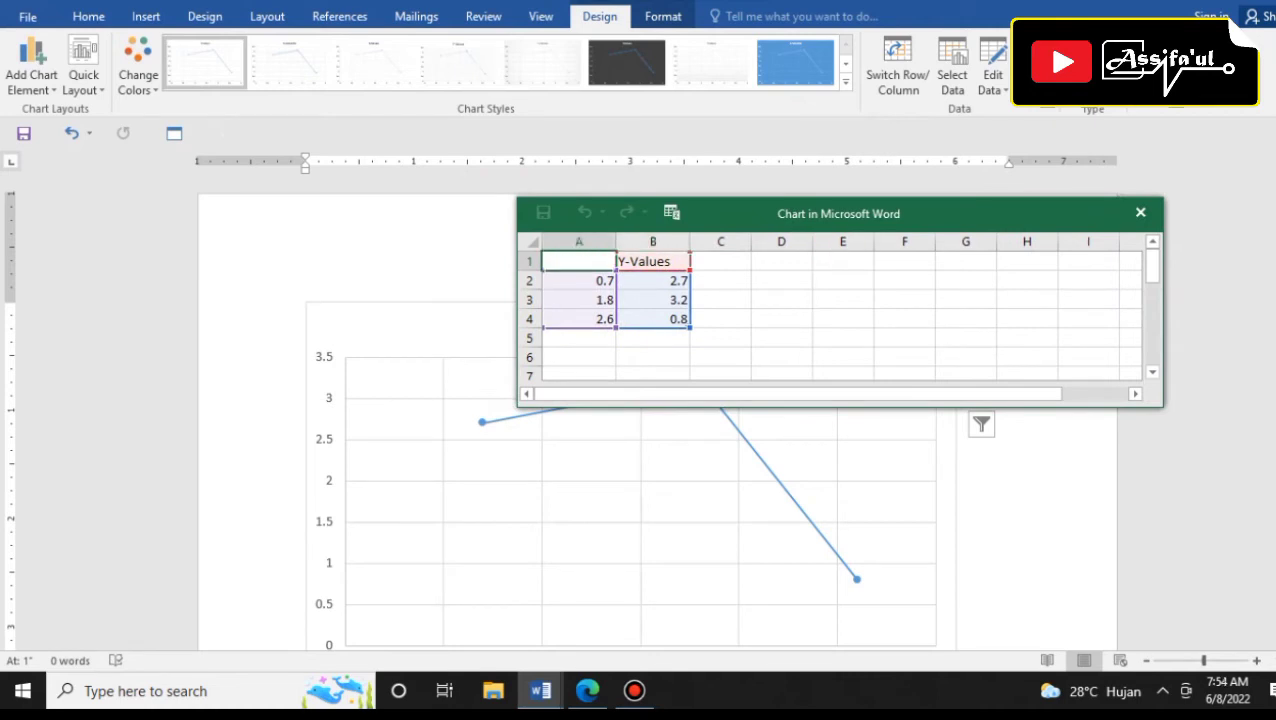
pyautogui.write('ama')
pyautogui.click(653, 261)
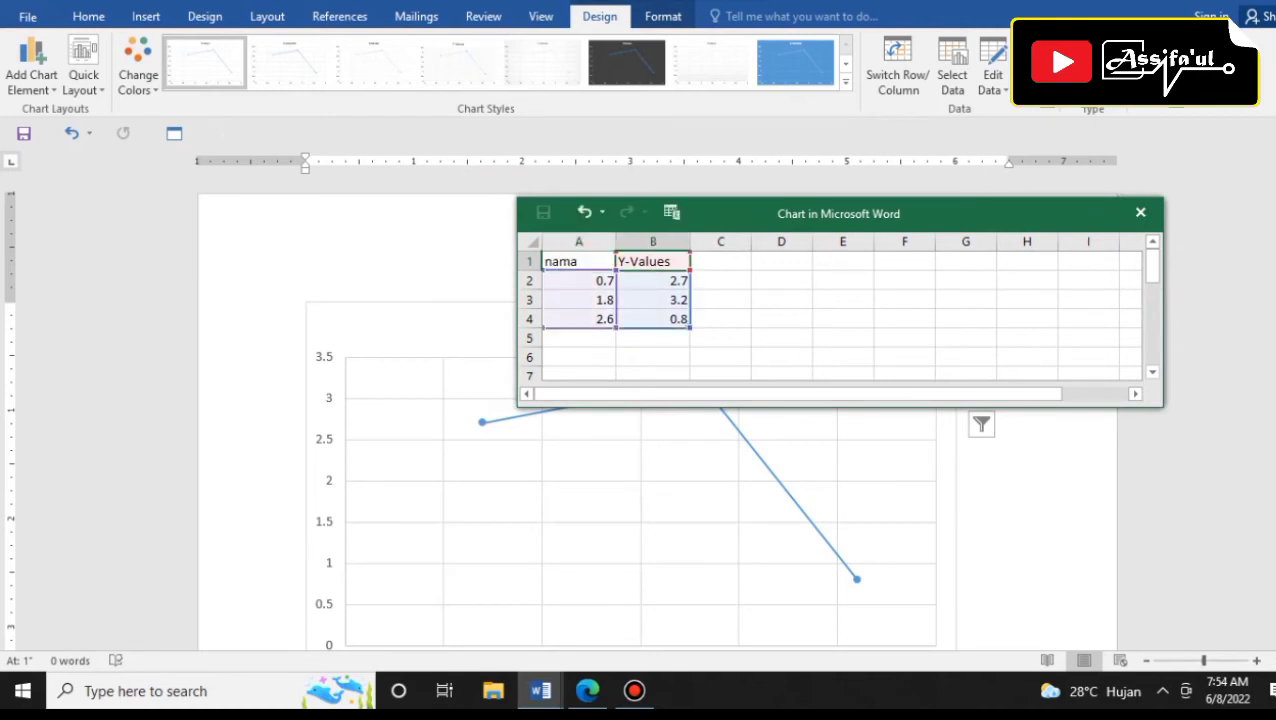
pyautogui.write('n')
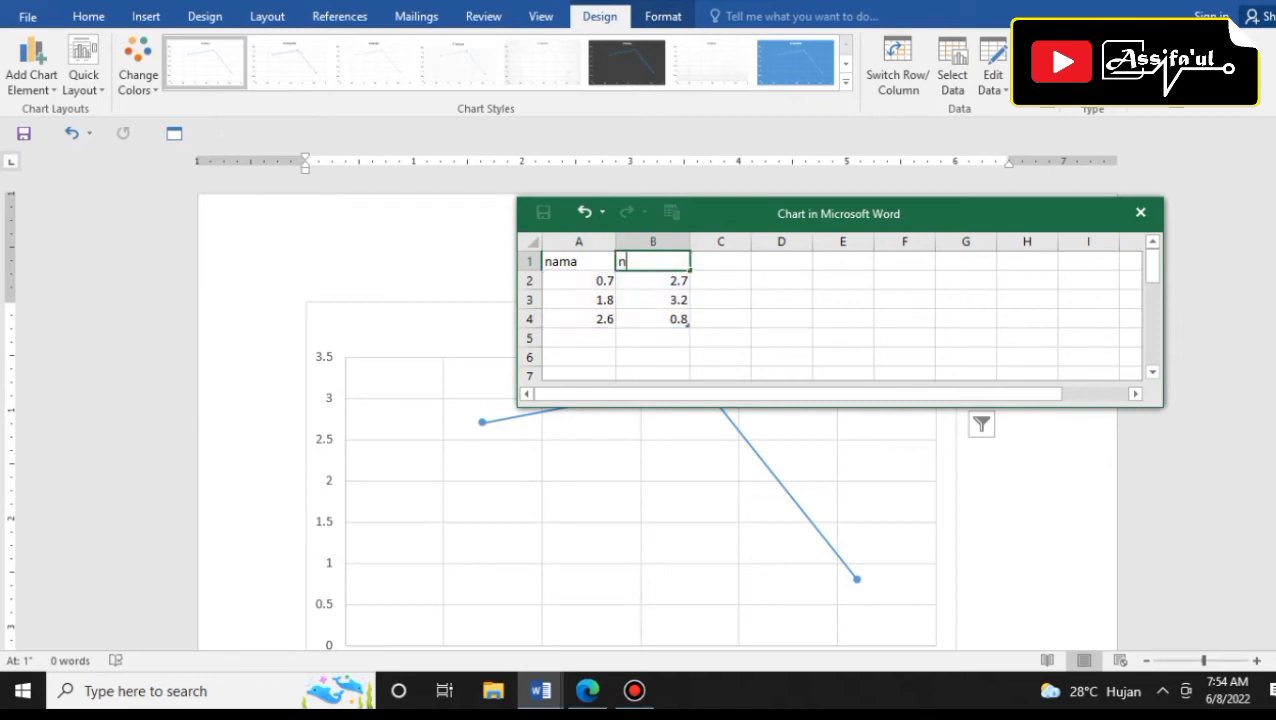
pyautogui.write('ilai ujia')
pyautogui.write('n')
pyautogui.click(578, 280)
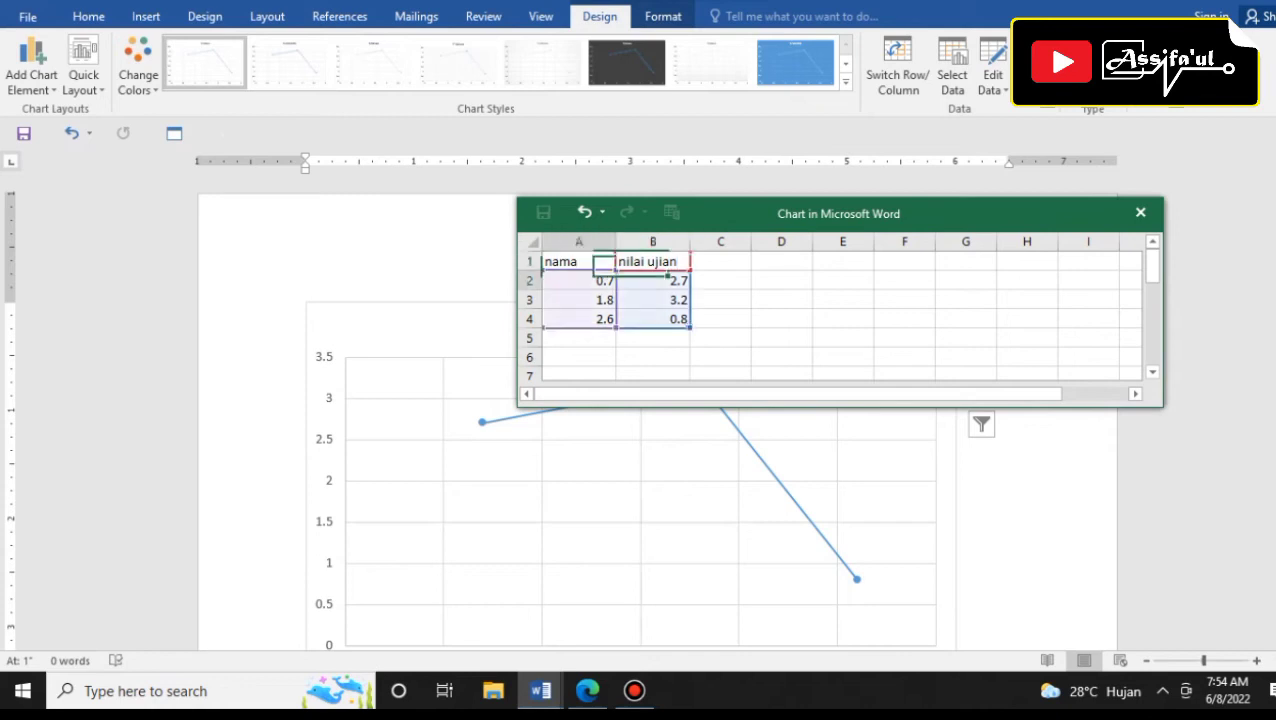
# Enter the first student's name in A2 with an exam score of 85
pyautogui.write('a')
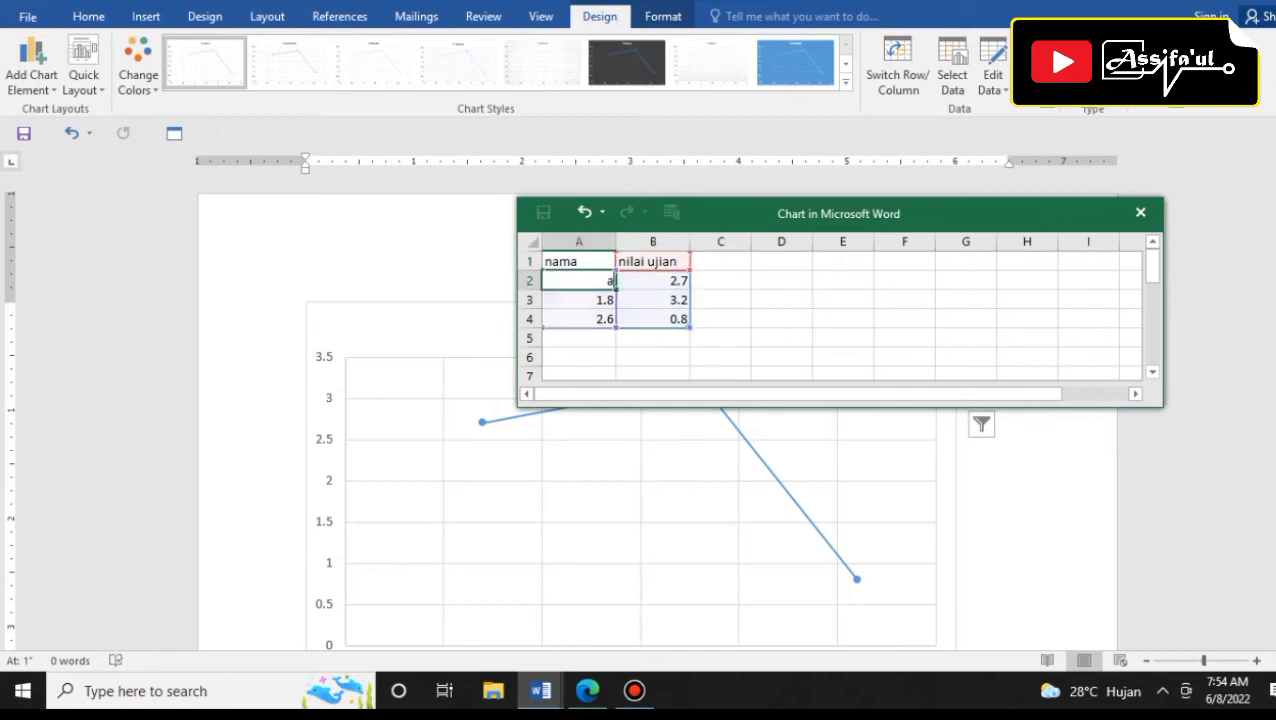
pyautogui.write('ni')
pyautogui.click(653, 280)
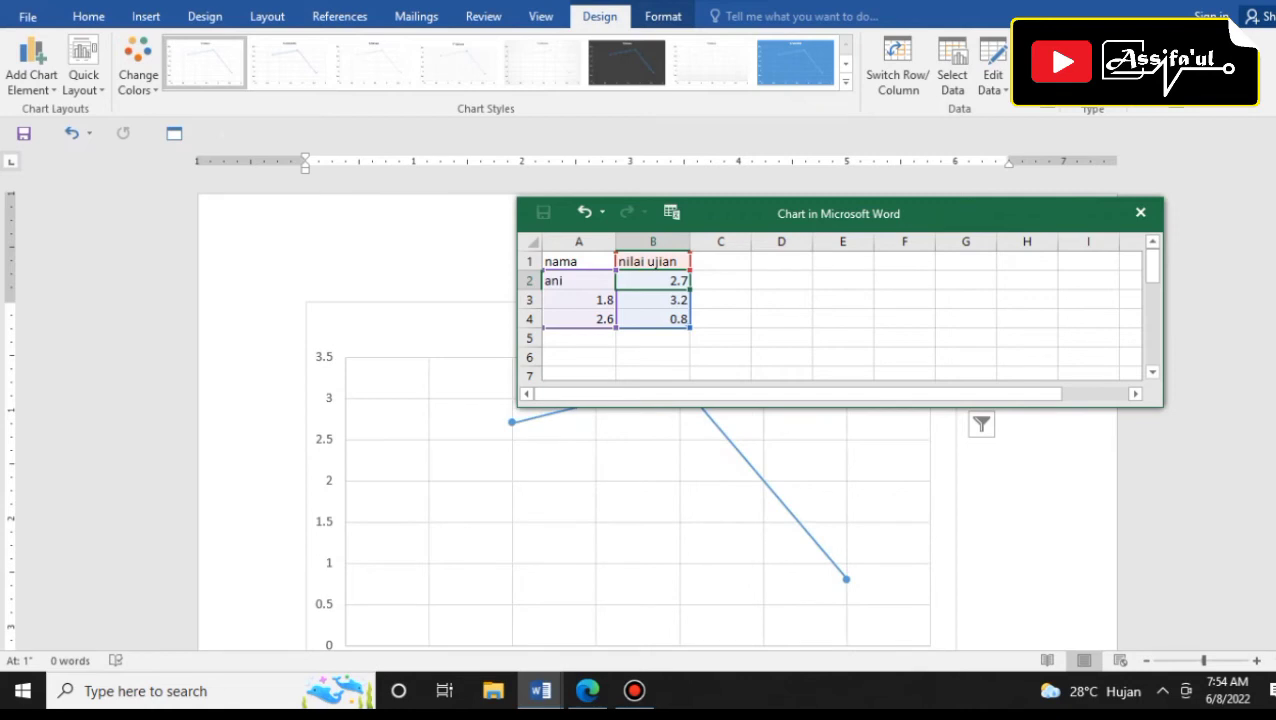
pyautogui.write('85')
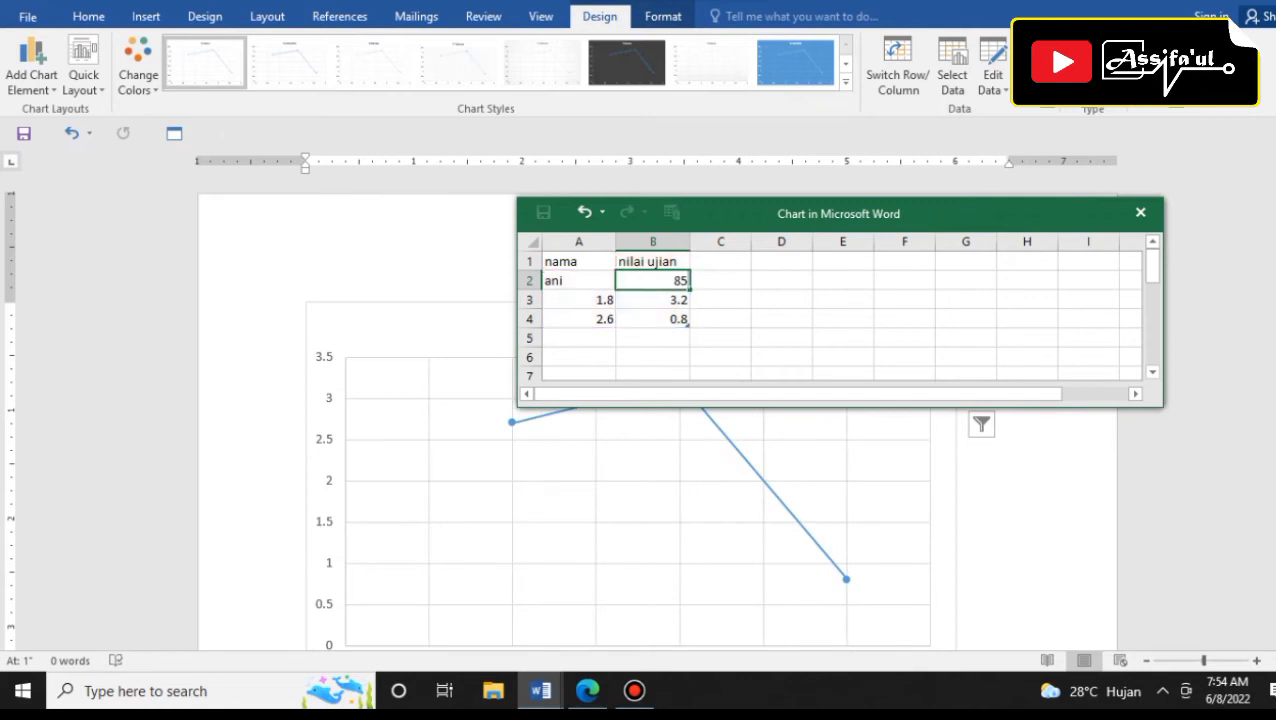
pyautogui.press('Return')
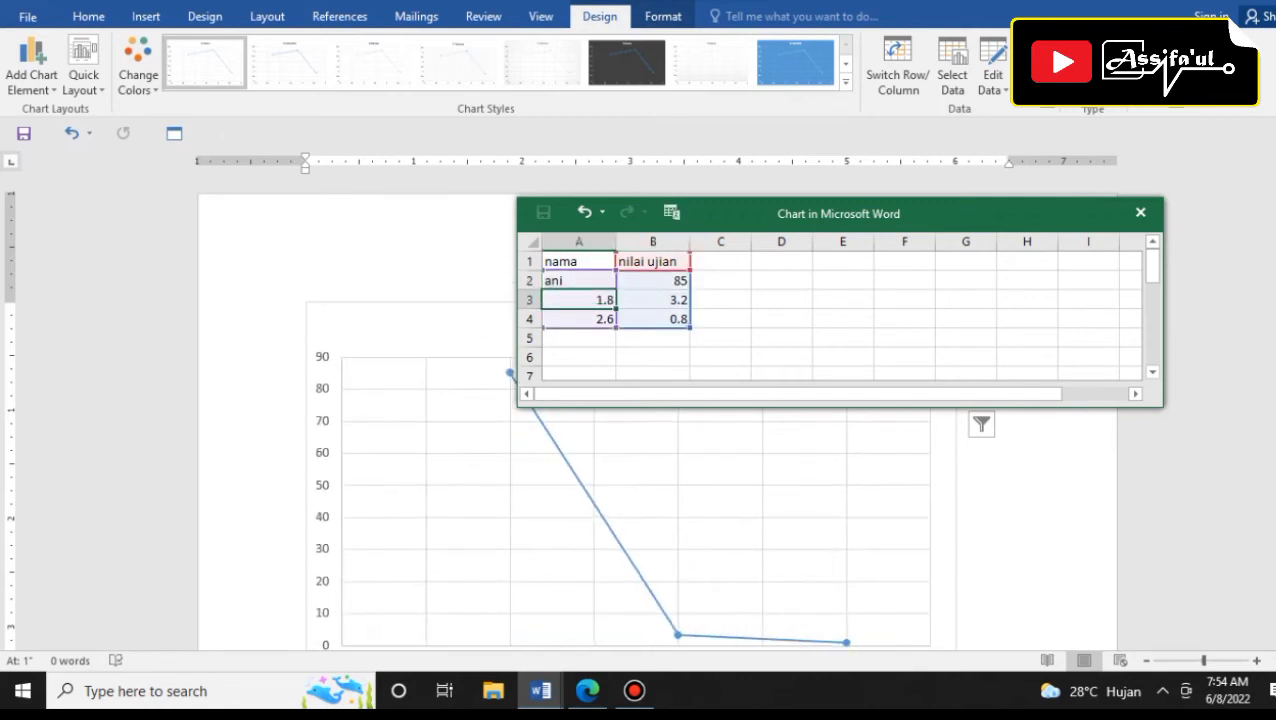
# Add the second student's name in A3 with a score of 77
pyautogui.moveTo(726, 225); pyautogui.dragTo(789, 112)
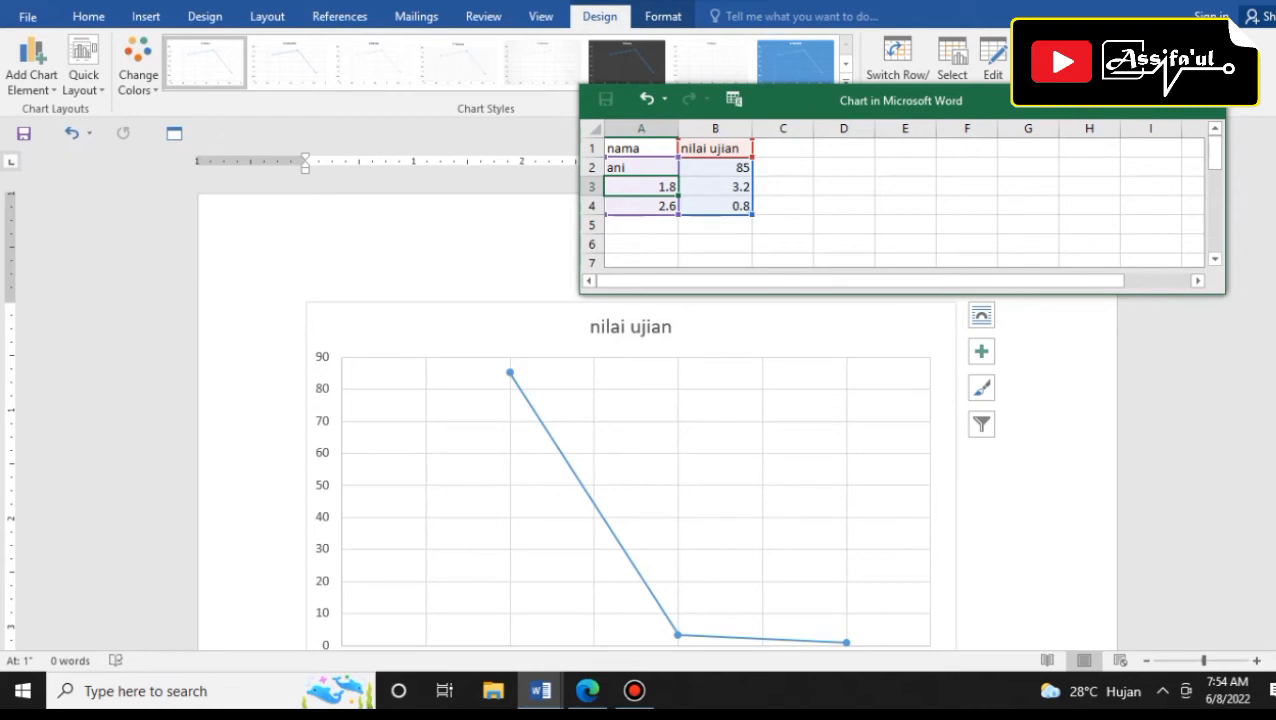
pyautogui.write('an')
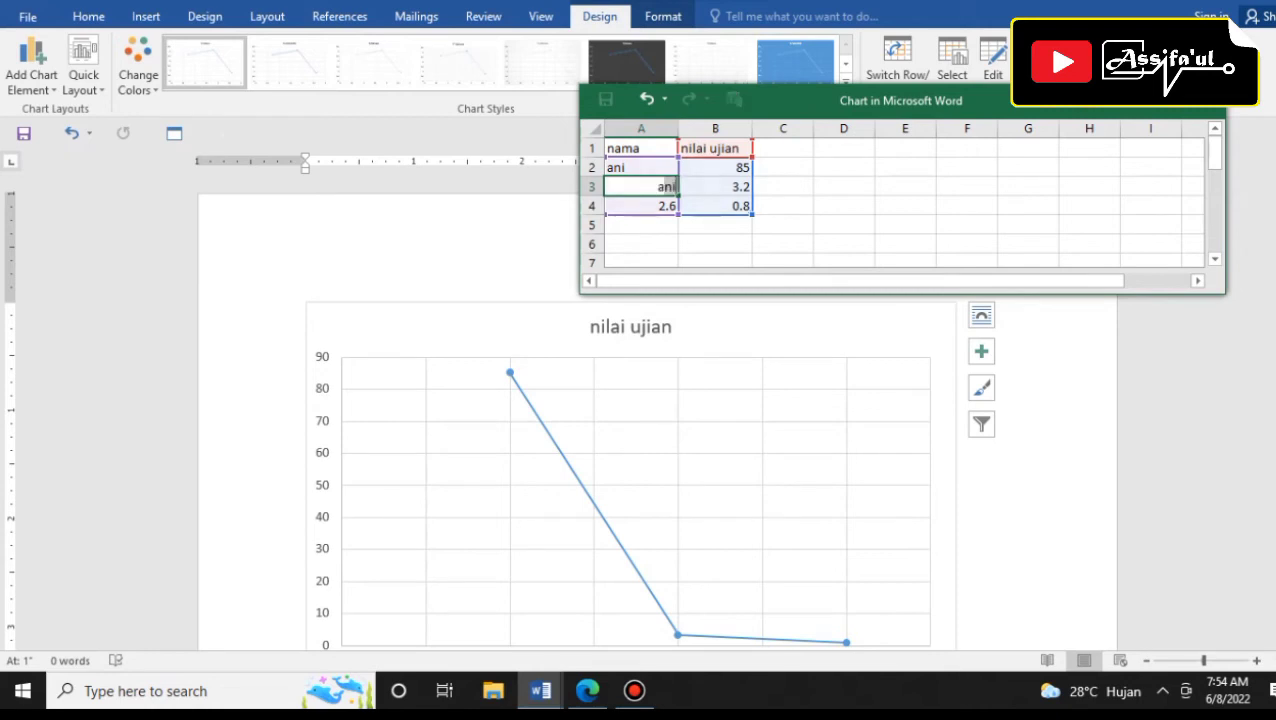
pyautogui.write('dik')
pyautogui.press('Return')
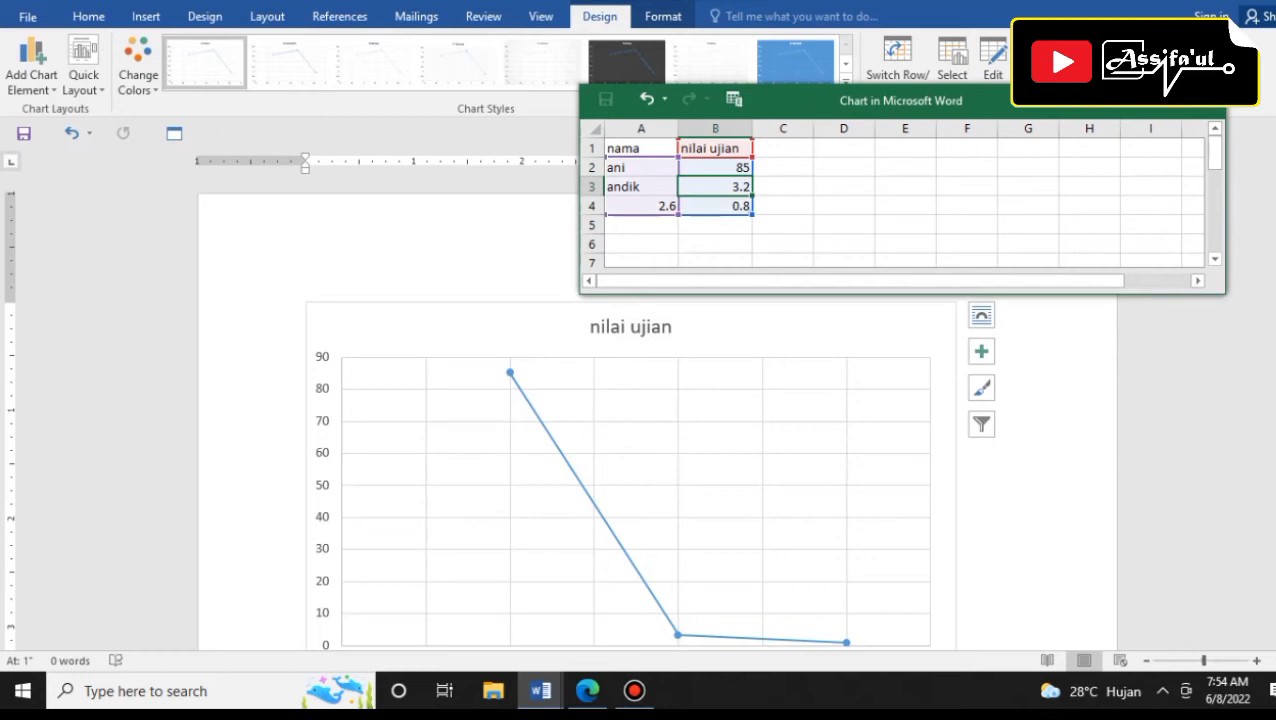
pyautogui.write('77')
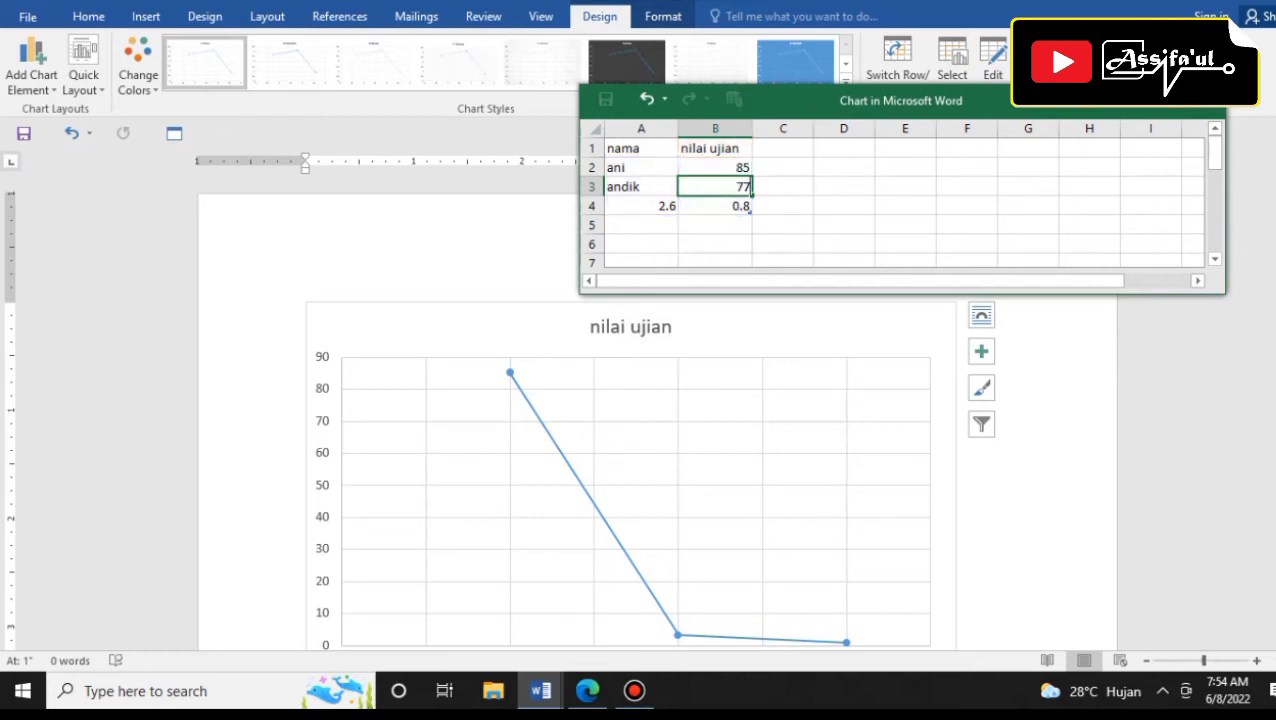
pyautogui.press('Return')
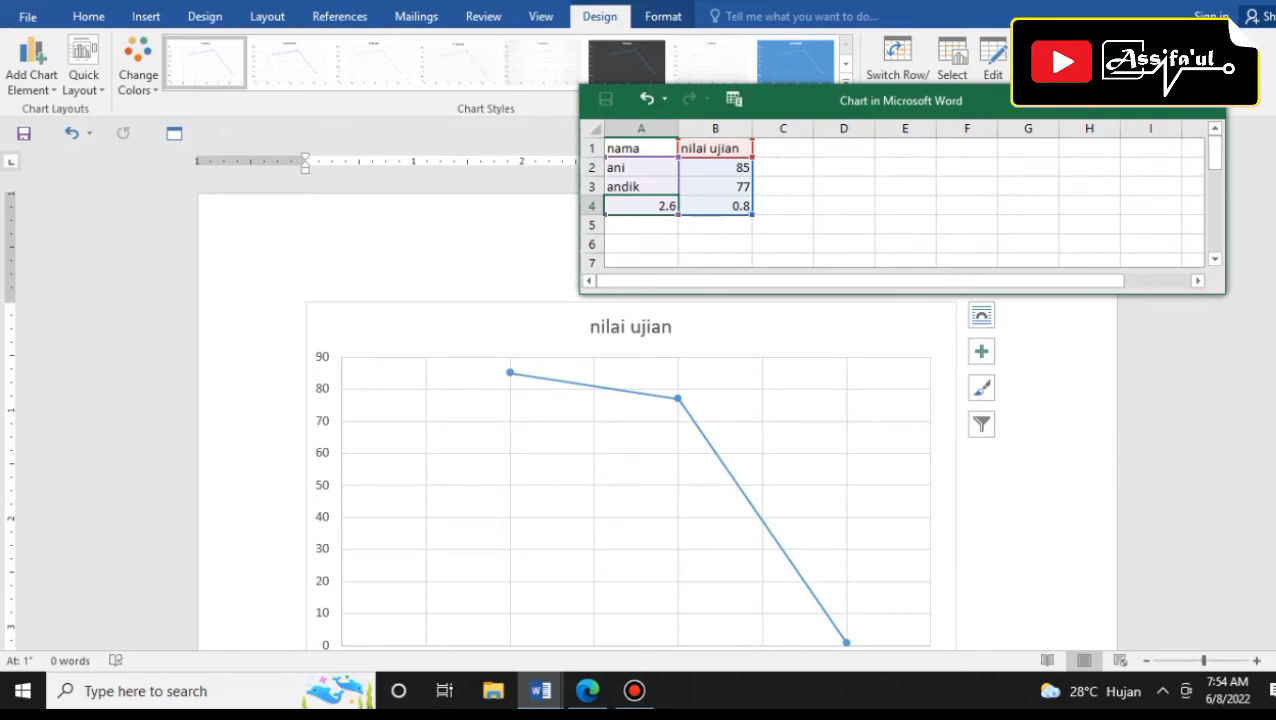
# Add the third student's name in A4 with a score of 65, updating the chart
pyautogui.write('andika')
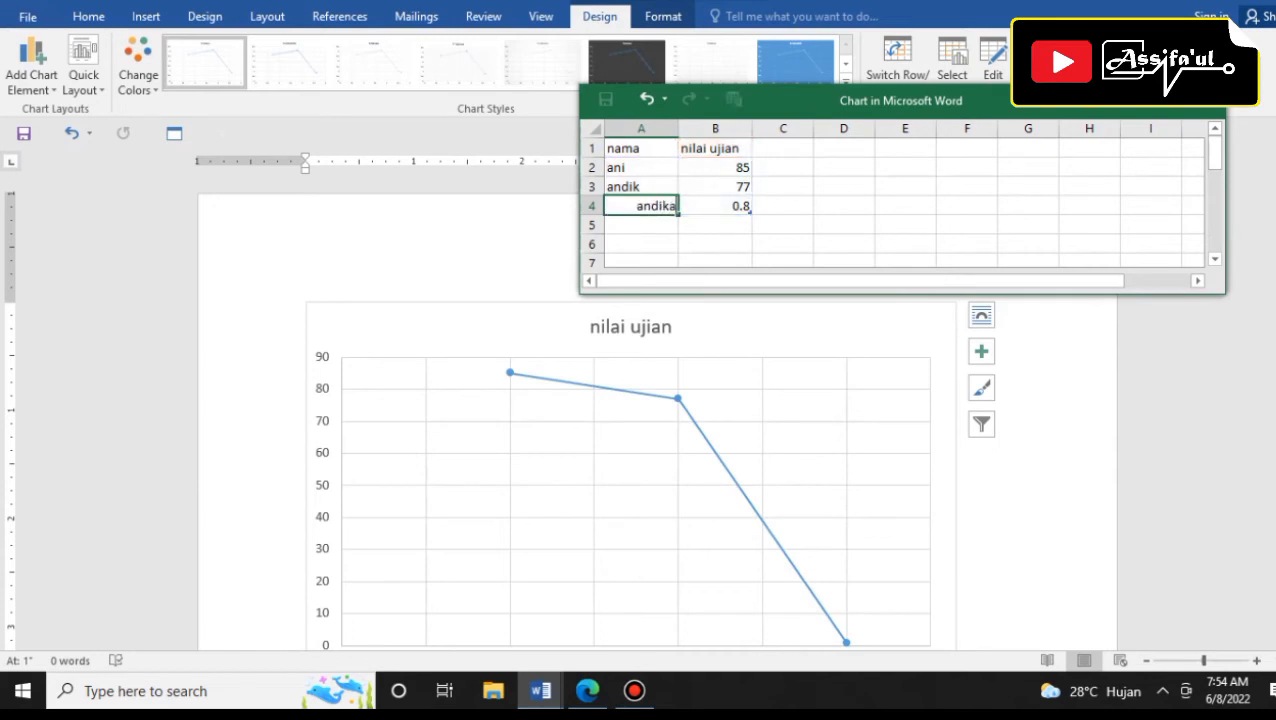
pyautogui.click(715, 205)
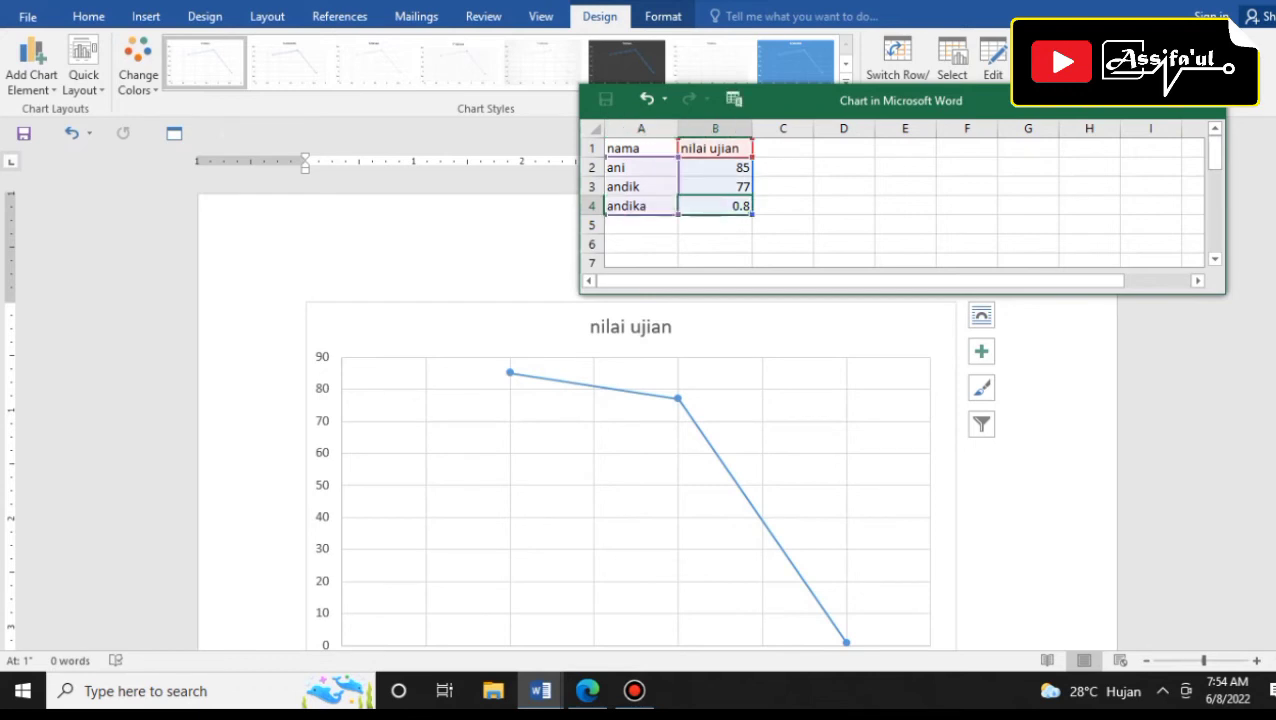
pyautogui.write('65')
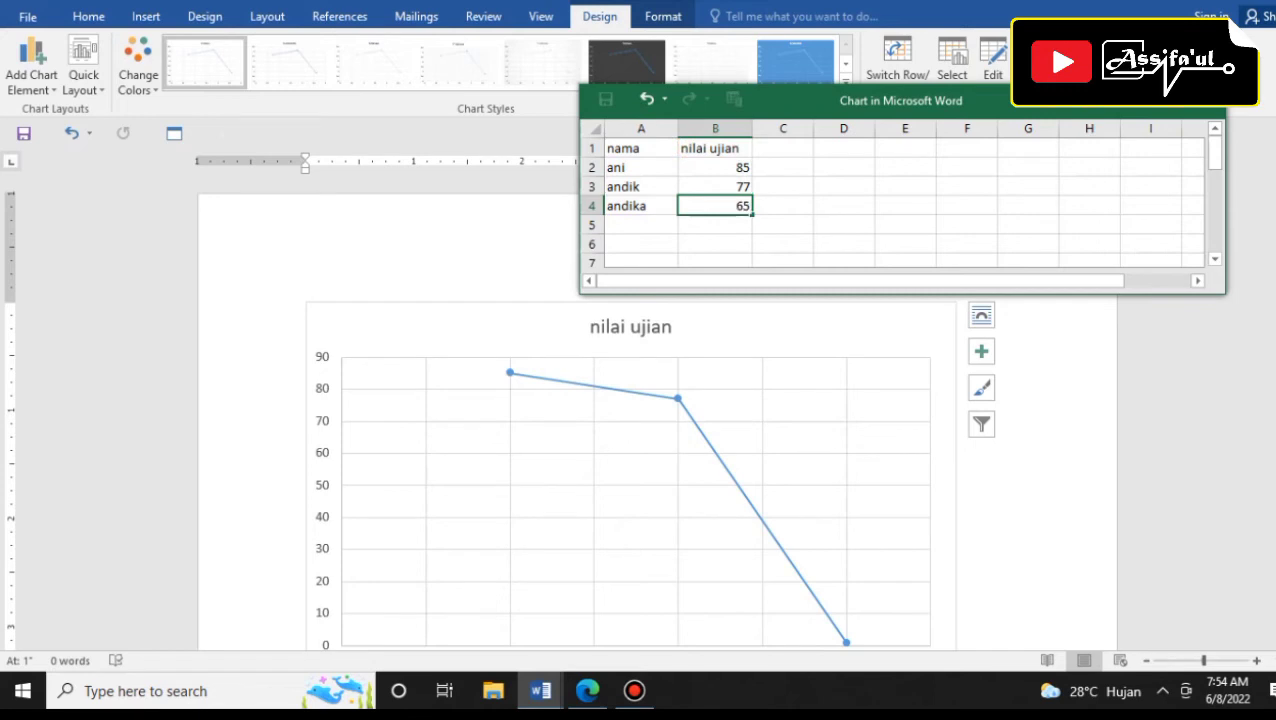
pyautogui.click(828, 345)
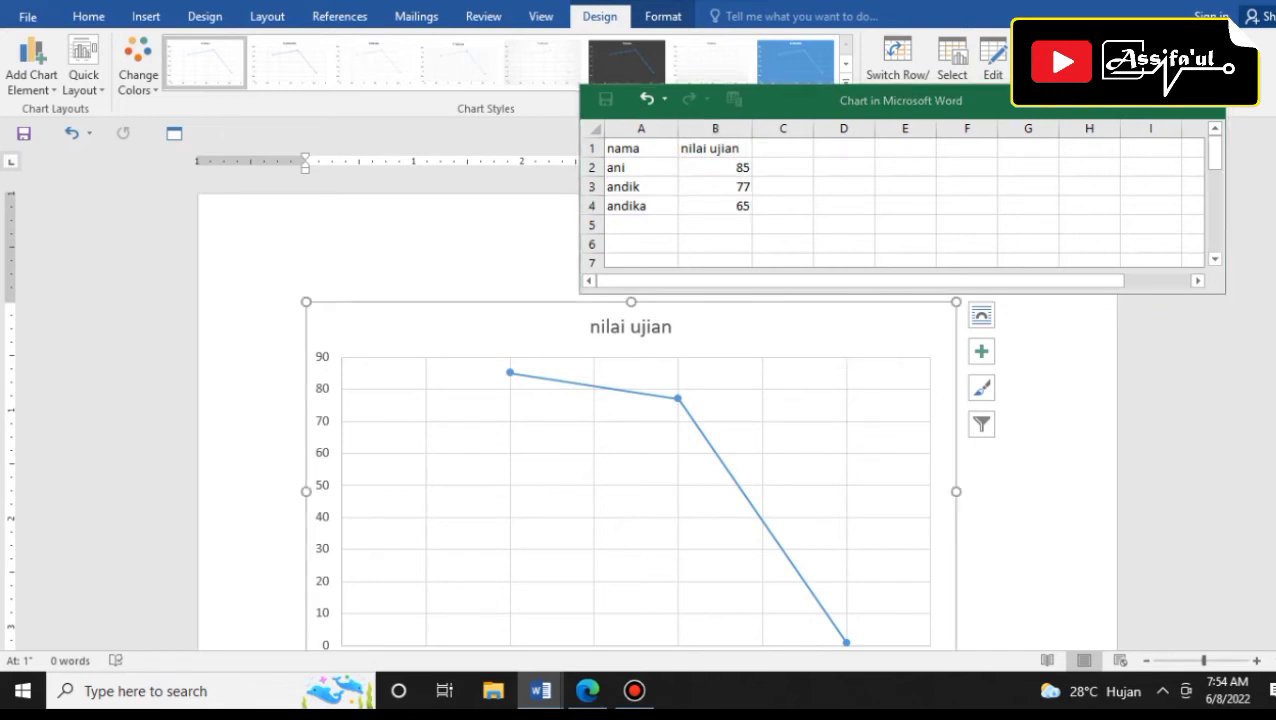
pyautogui.scroll(-2, 830, 340)
pyautogui.scroll(-1, 830, 340)
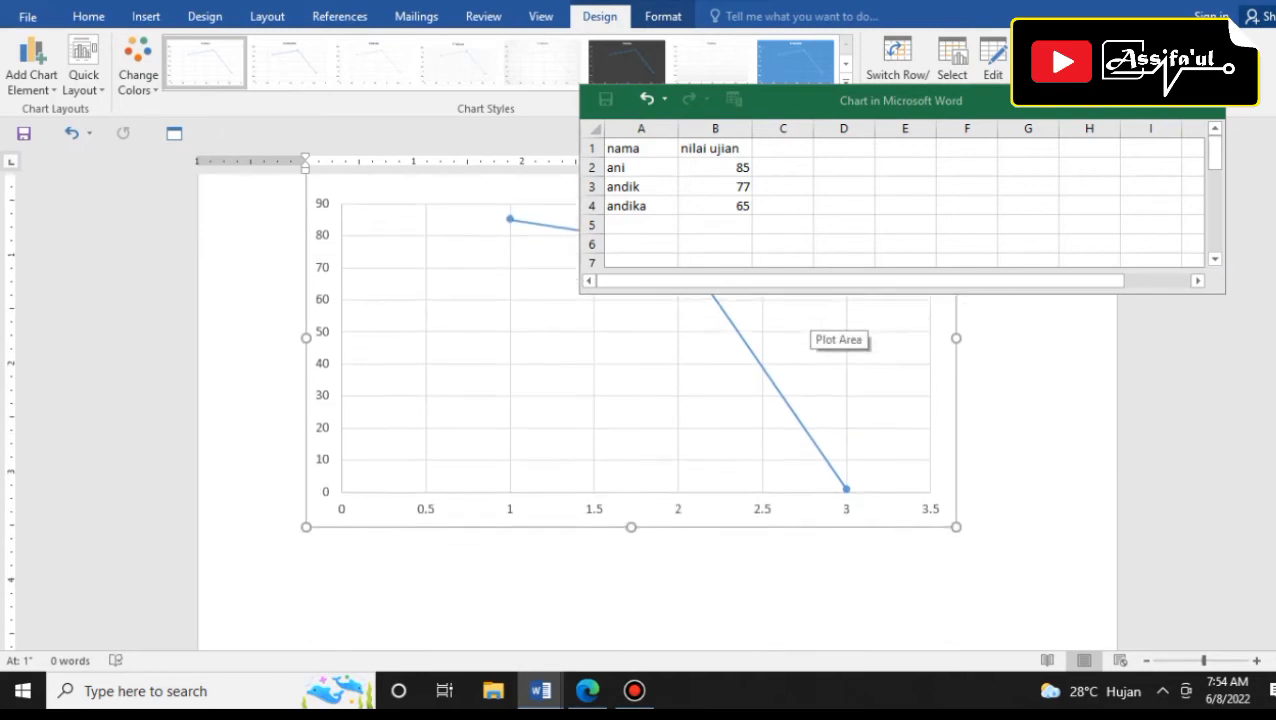
pyautogui.scroll(-1, 830, 340)
pyautogui.scroll(-1, 830, 340)
pyautogui.scroll(4, 830, 340)
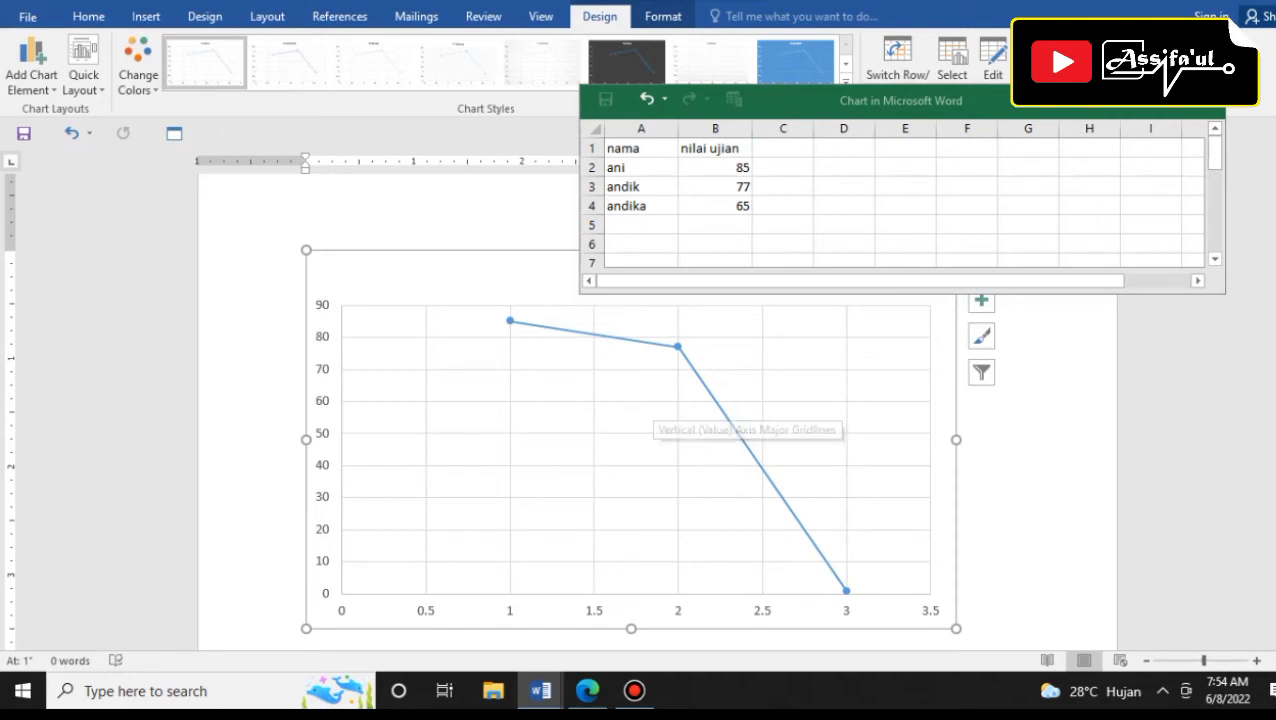
pyautogui.click(843, 224)
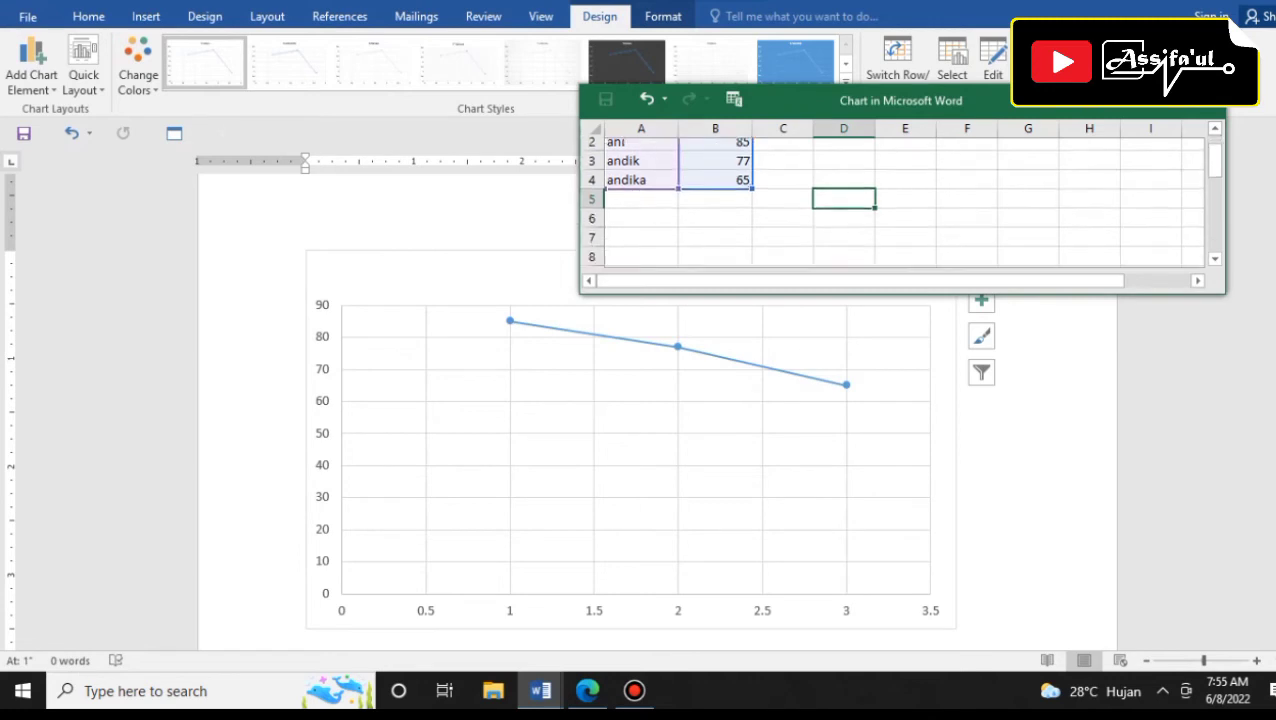
pyautogui.click(1090, 480)
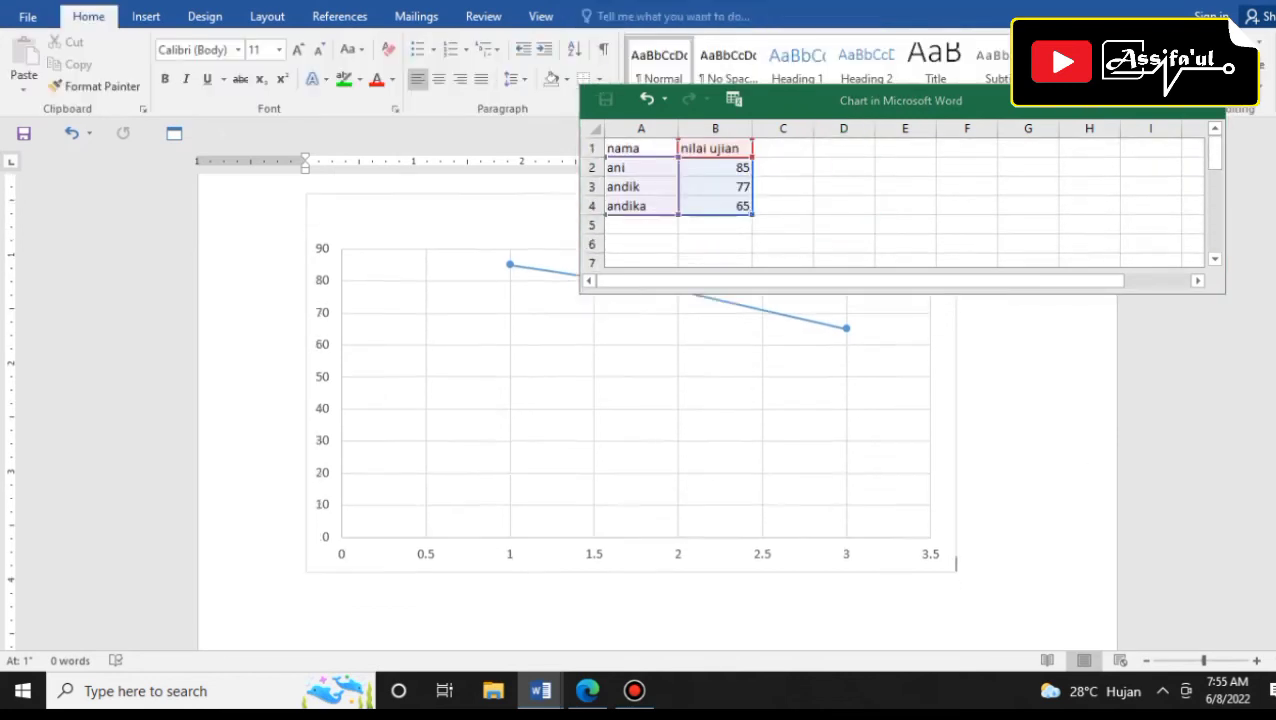
pyautogui.scroll(-3, 1090, 480)
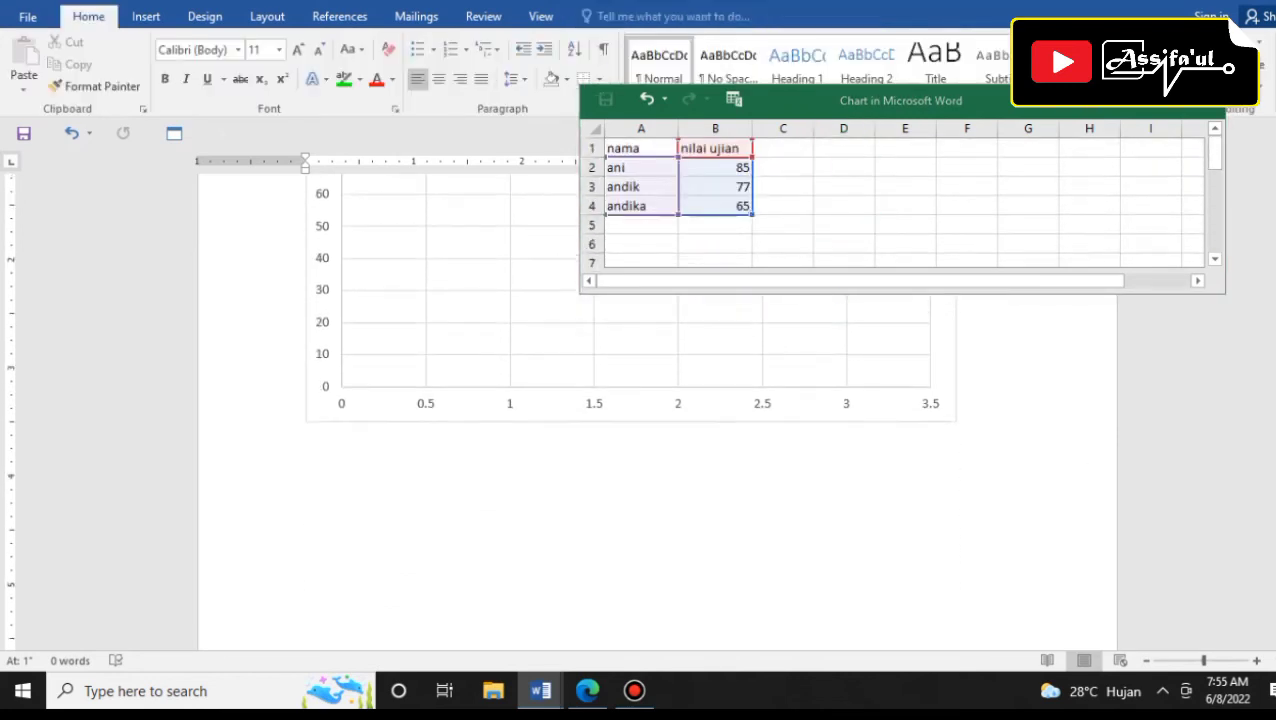
pyautogui.click(969, 390)
pyautogui.hotkey('ctrl', 'z')
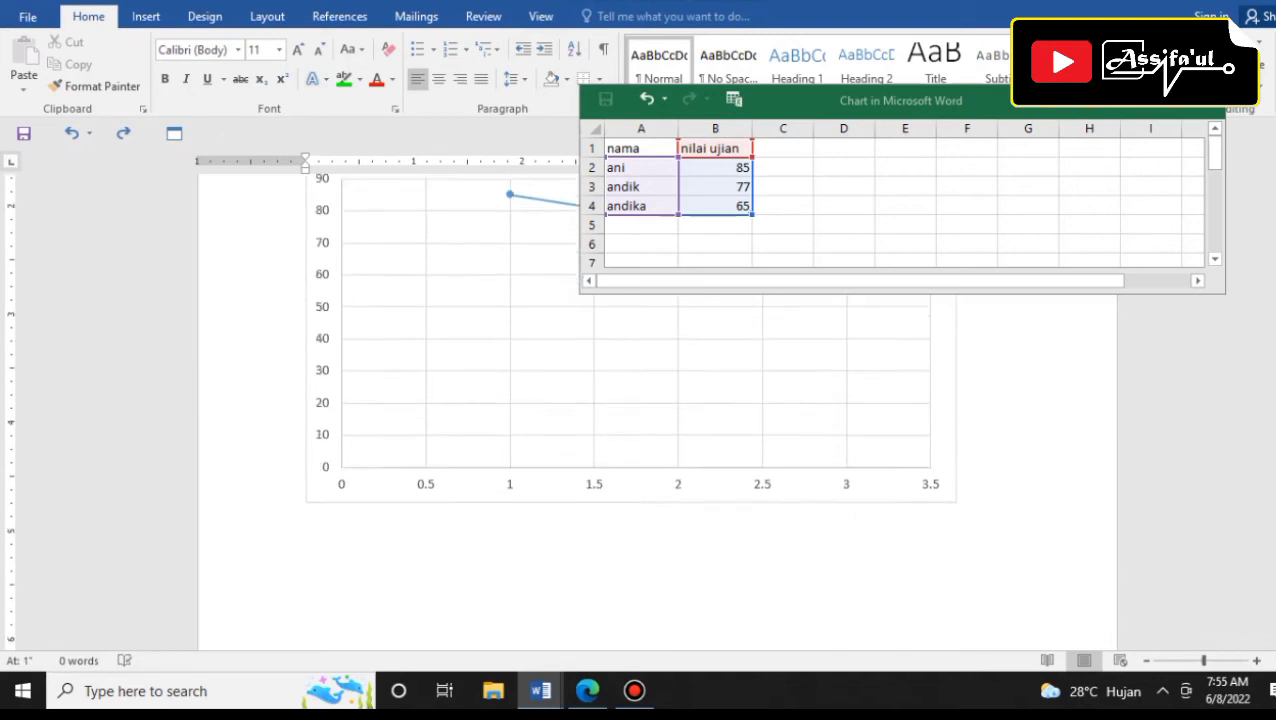
pyautogui.hotkey('ctrl', 'y')
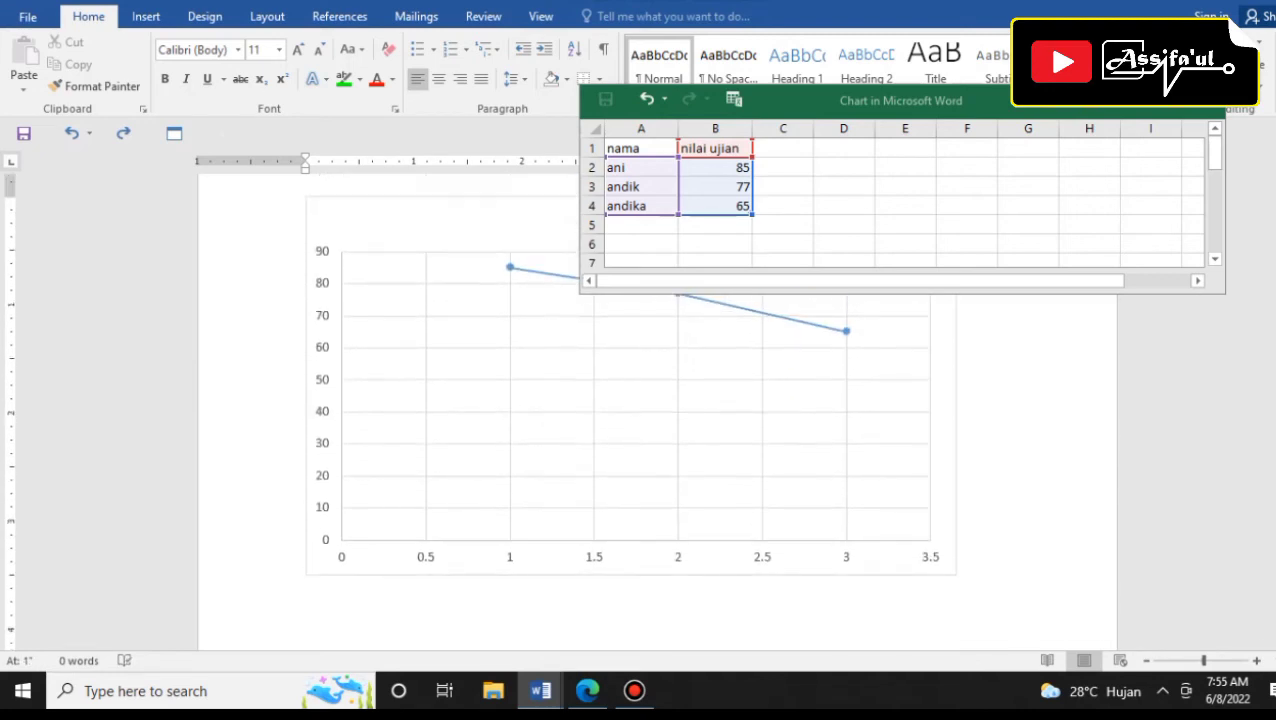
pyautogui.scroll(-3, 960, 385)
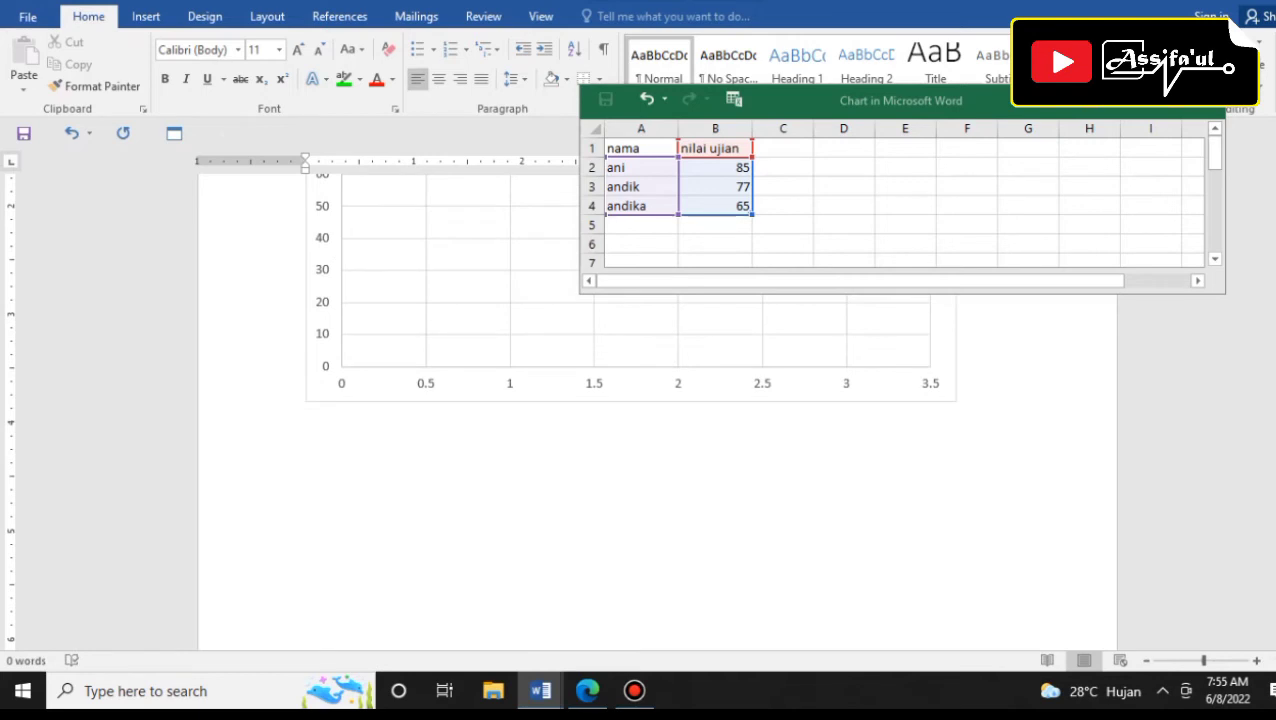
pyautogui.scroll(3, 640, 400)
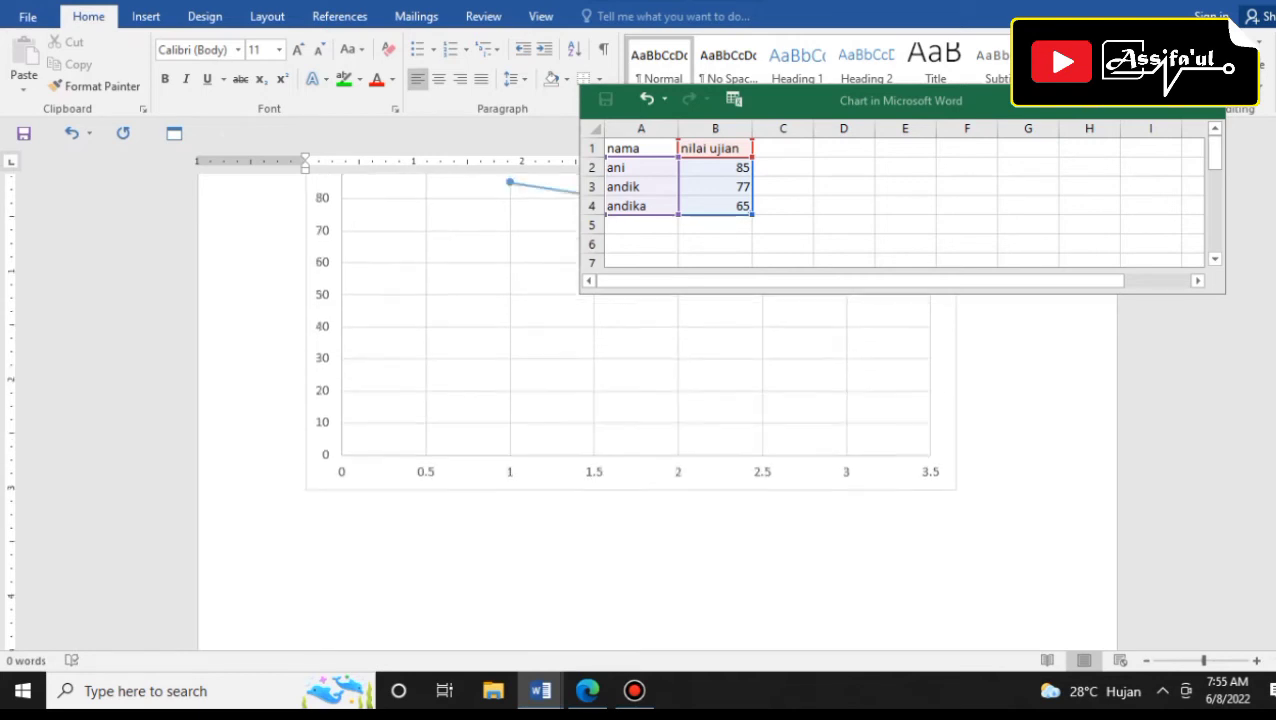
pyautogui.scroll(1, 640, 400)
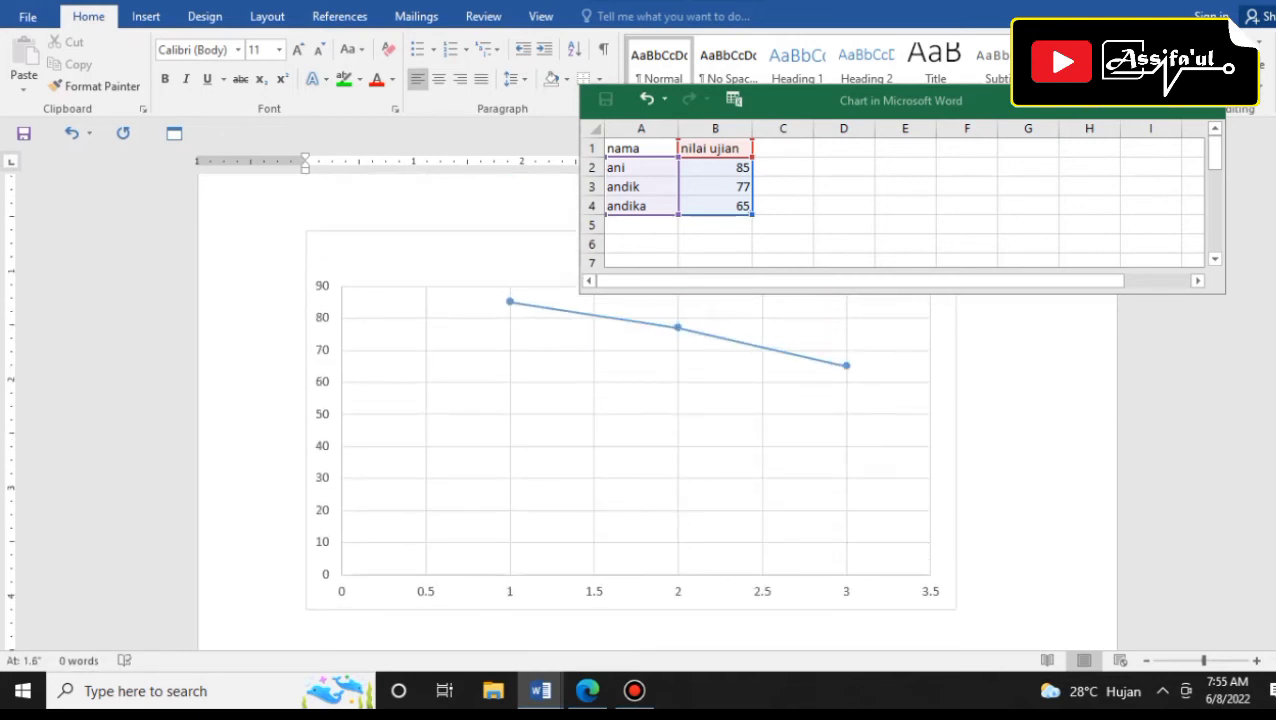
pyautogui.click(306, 309)
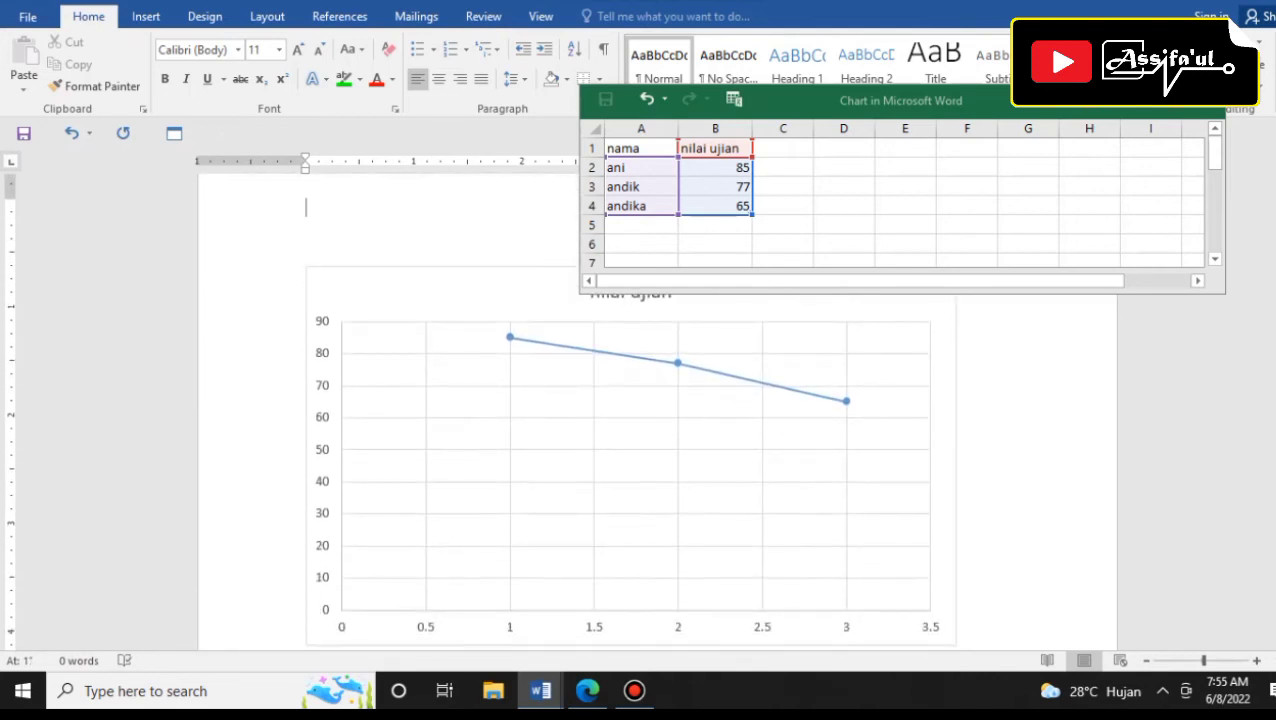
pyautogui.scroll(-5, 640, 410)
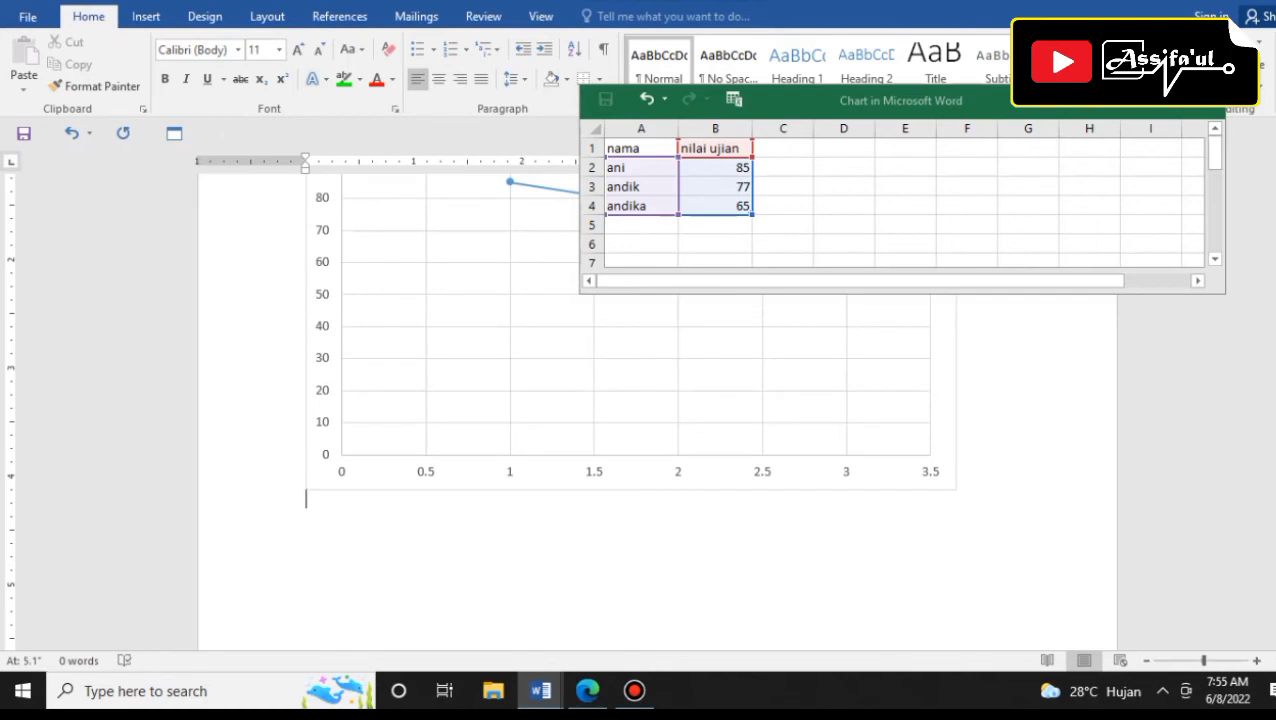
# Write 'keterangan:' under the chart, then a sentence giving the scores 85, 77 and 65
pyautogui.write('keteran')
pyautogui.write('gan:')
pyautogui.press('Return')
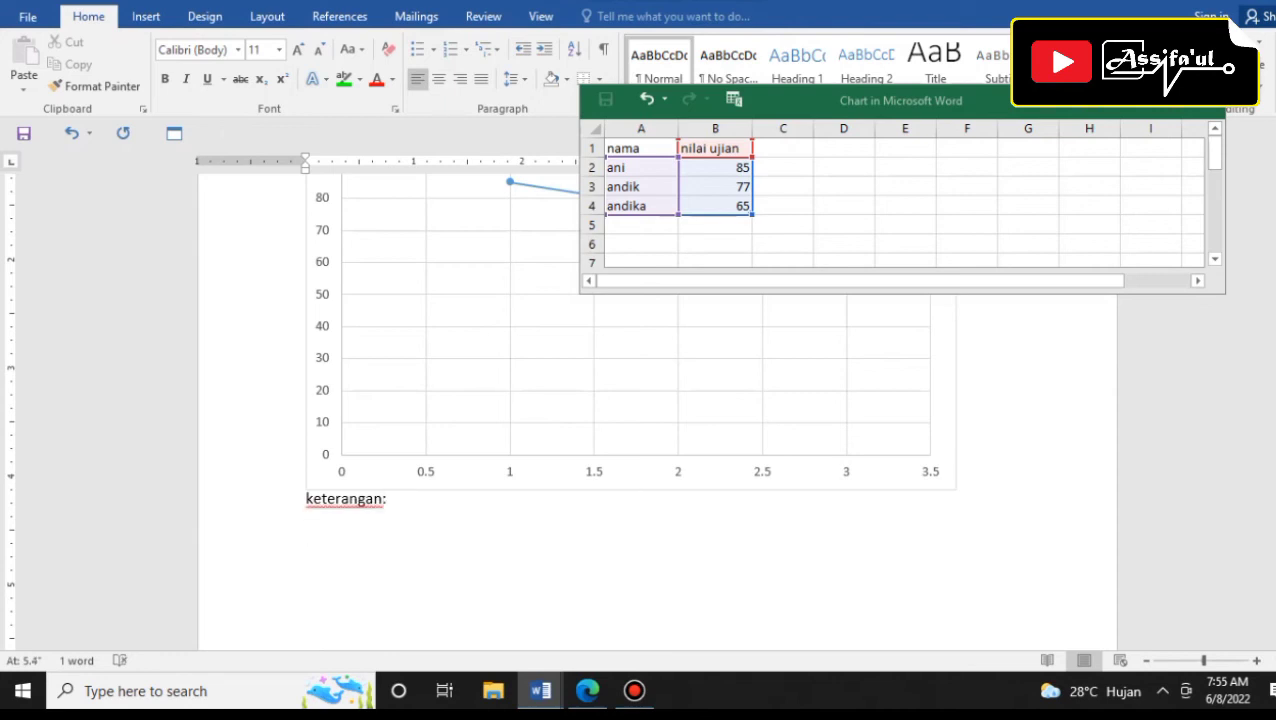
pyautogui.write('ni')
pyautogui.write('lai uji')
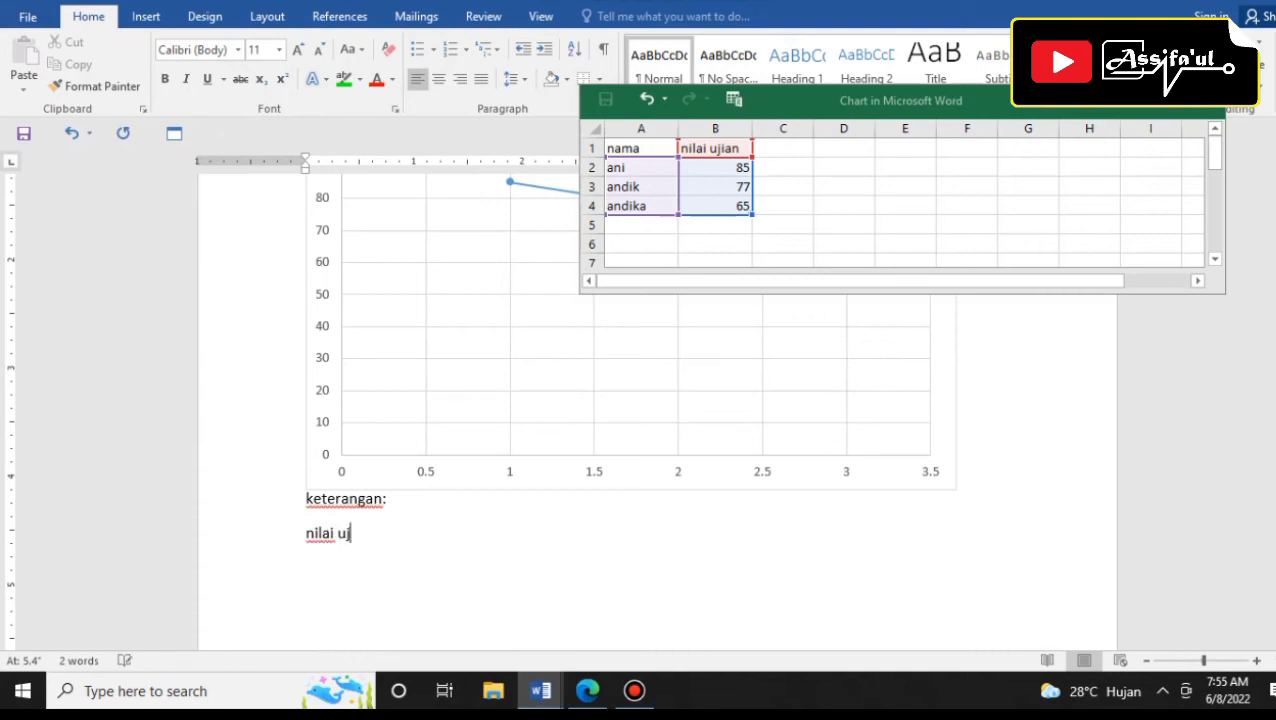
pyautogui.write('an an')
pyautogui.write('i')
pyautogui.write(' mendapat')
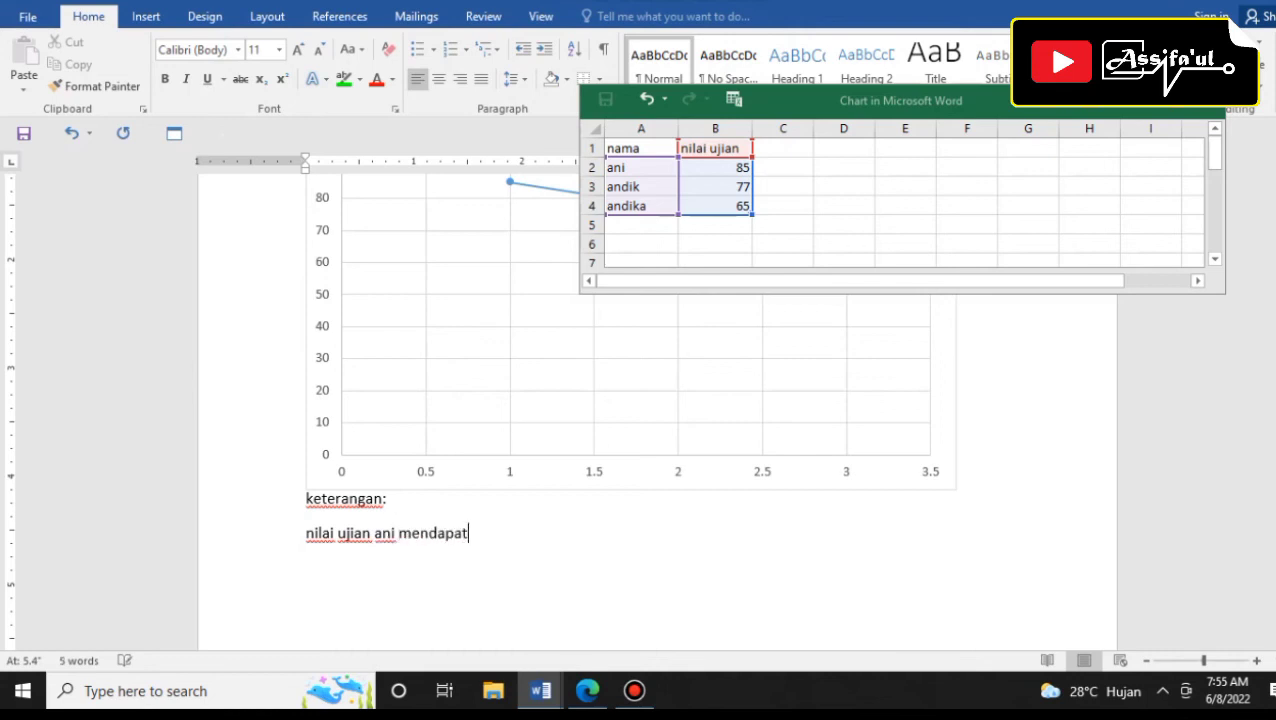
pyautogui.write('kan ')
pyautogui.write('85')
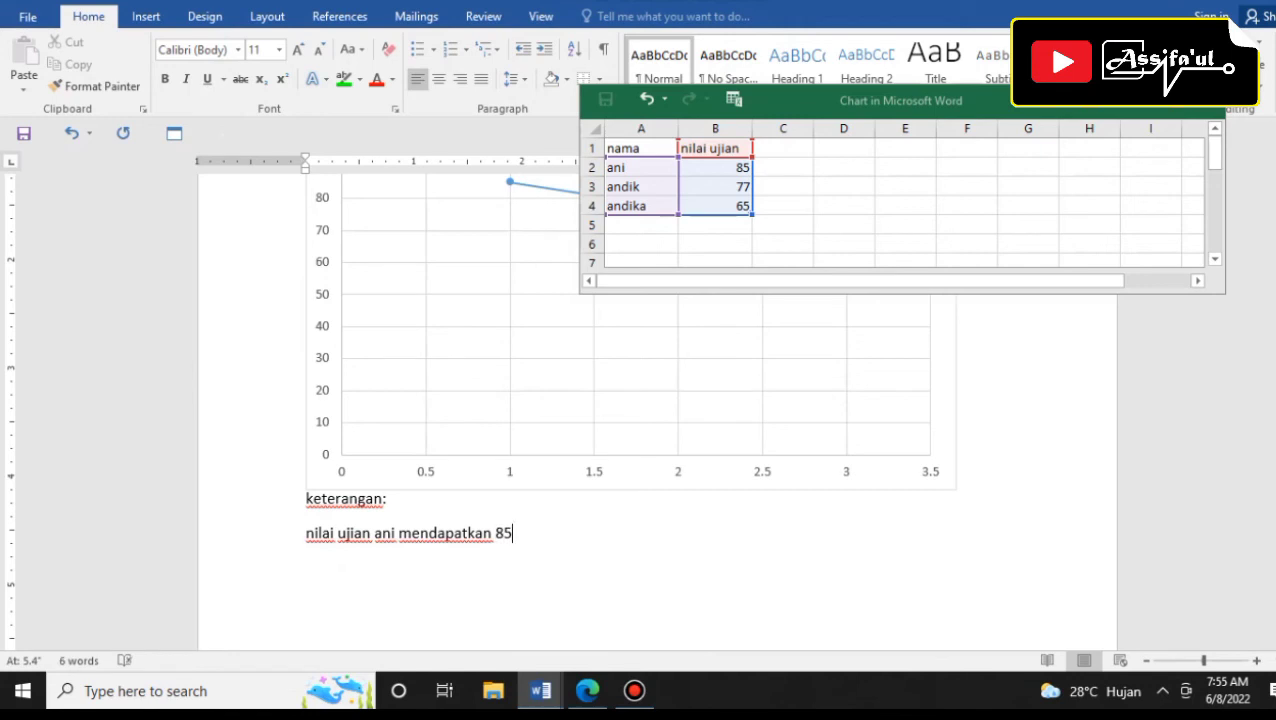
pyautogui.write(', sedangkan ')
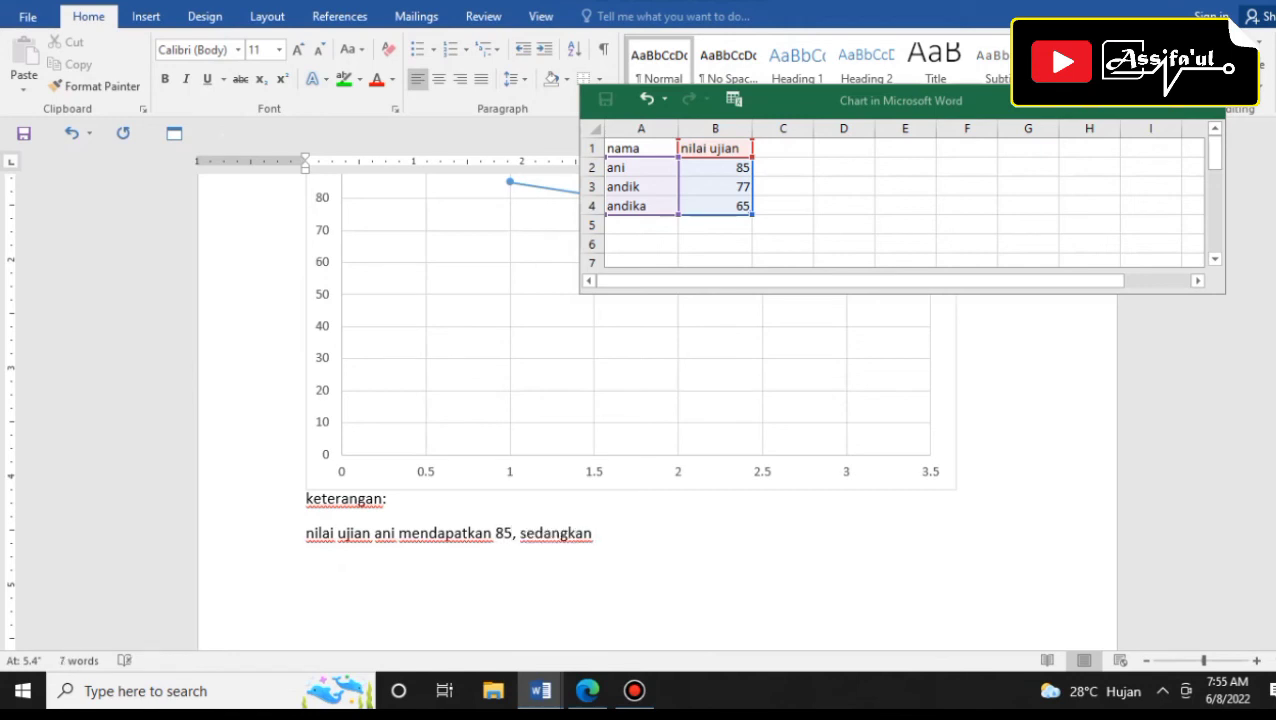
pyautogui.write('andik ')
pyautogui.write('nilai')
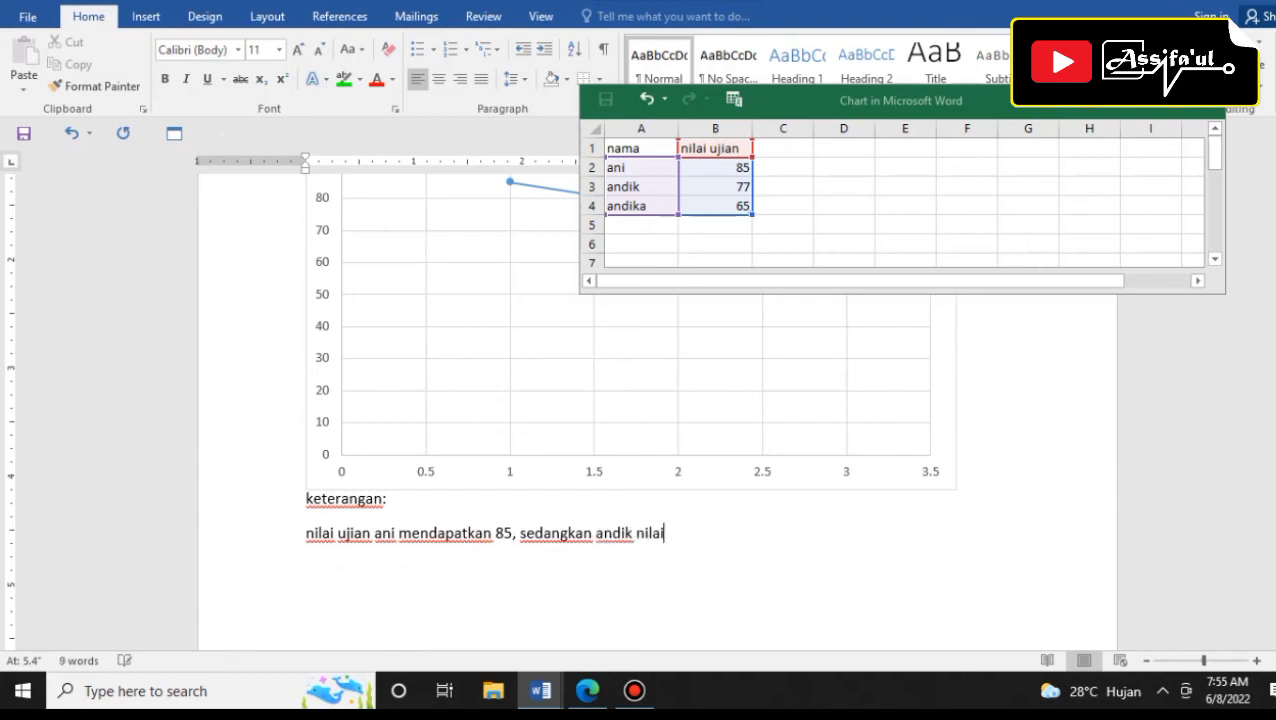
pyautogui.write('nya 7')
pyautogui.write('7,')
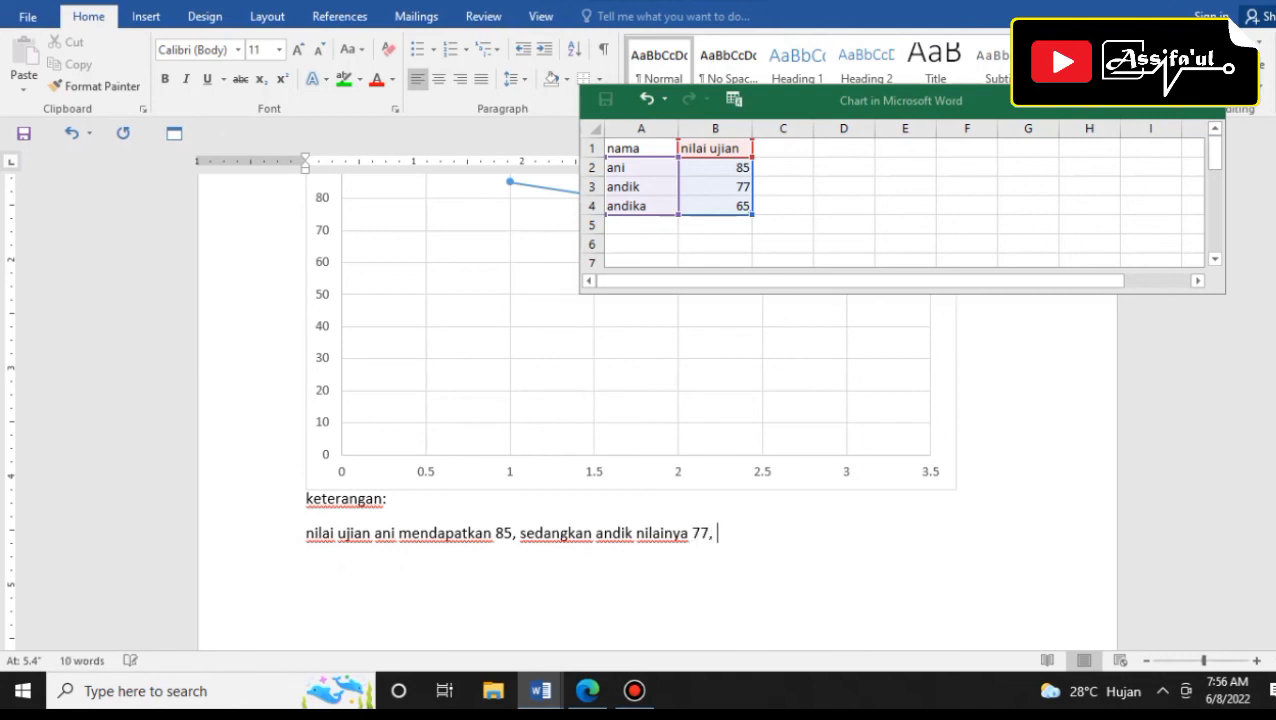
pyautogui.write(' dan')
pyautogui.write('n')
pyautogui.write('ilai')
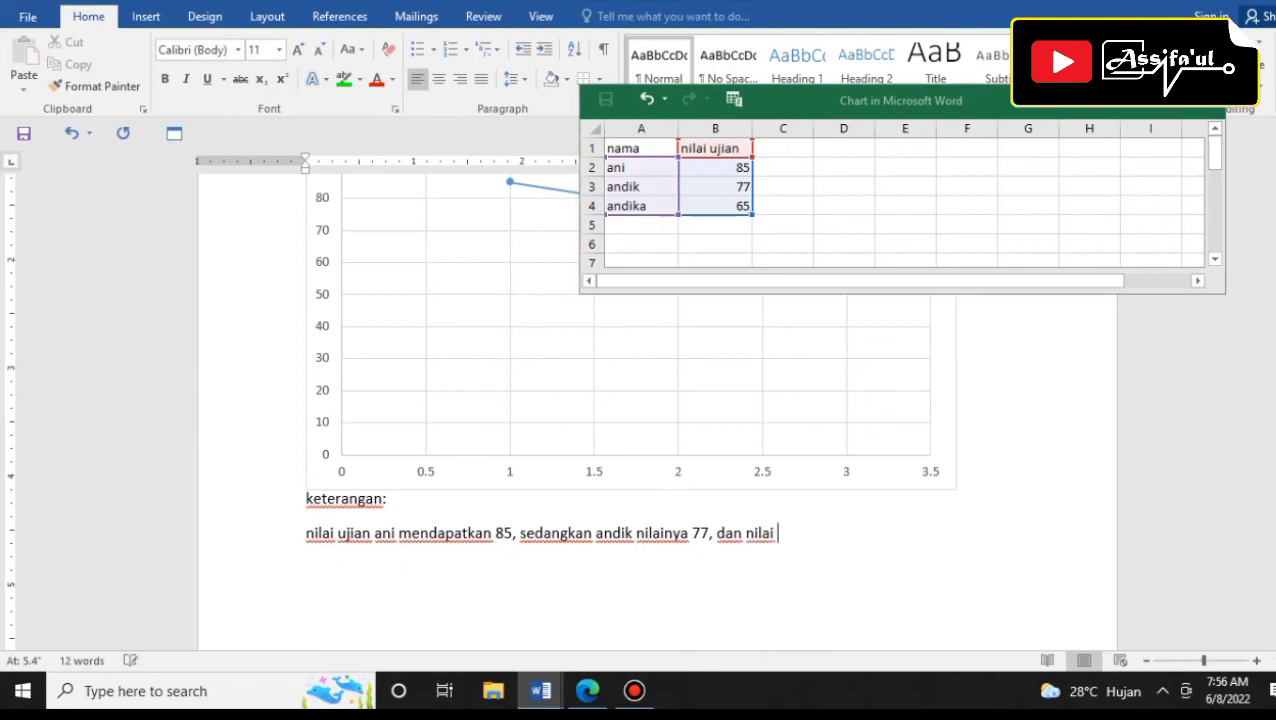
pyautogui.write(' ujian ')
pyautogui.write('andi')
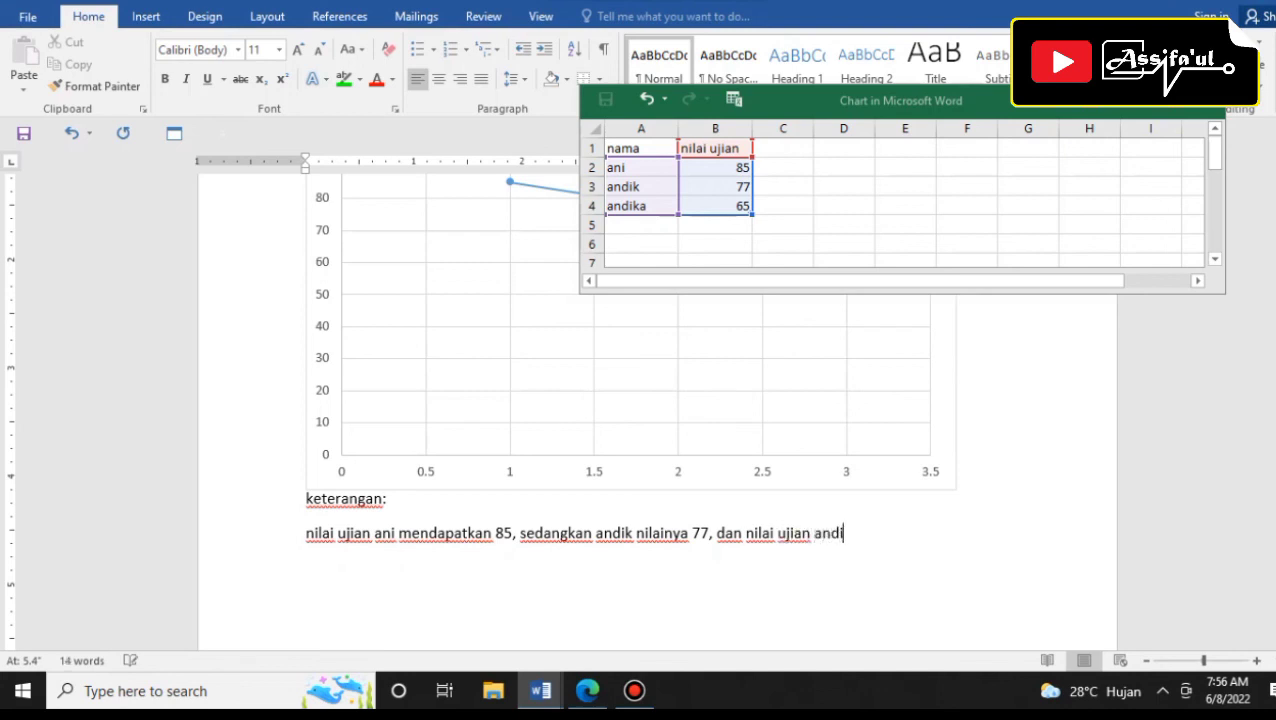
pyautogui.write('ka yaitu ')
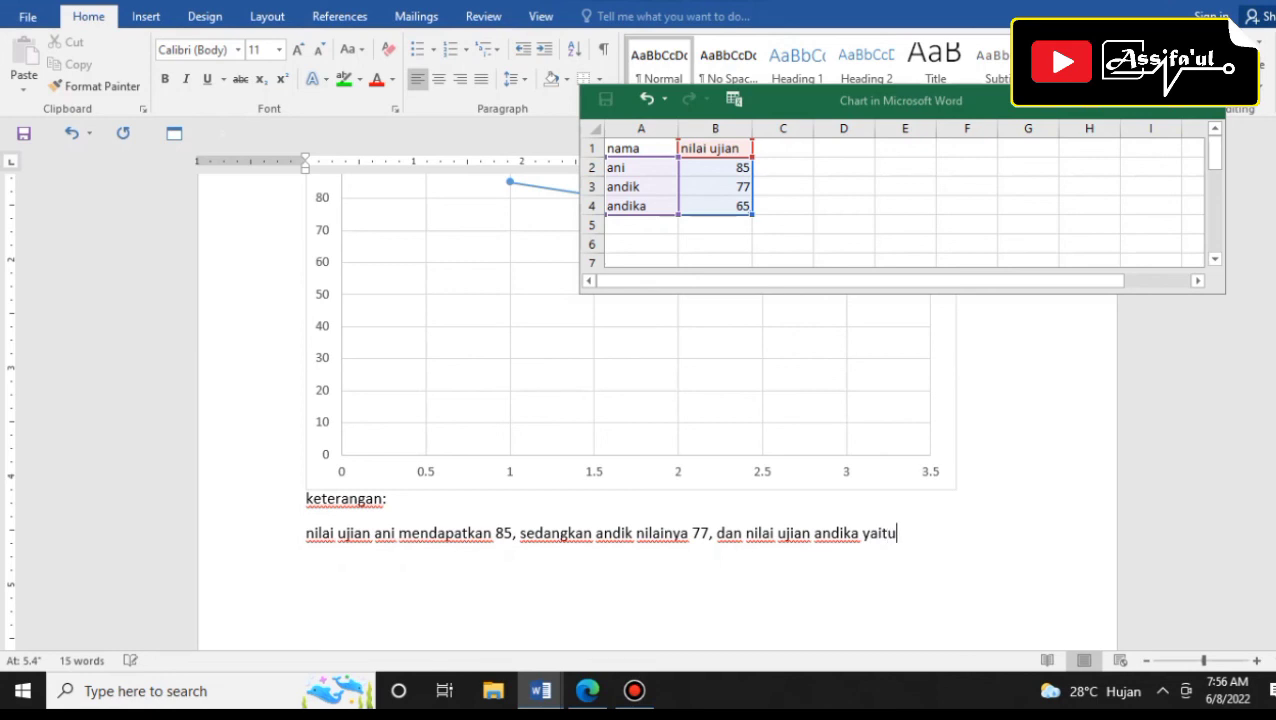
pyautogui.write('6')
pyautogui.write('5')
pyautogui.moveTo(967, 105); pyautogui.dragTo(1044, 300)
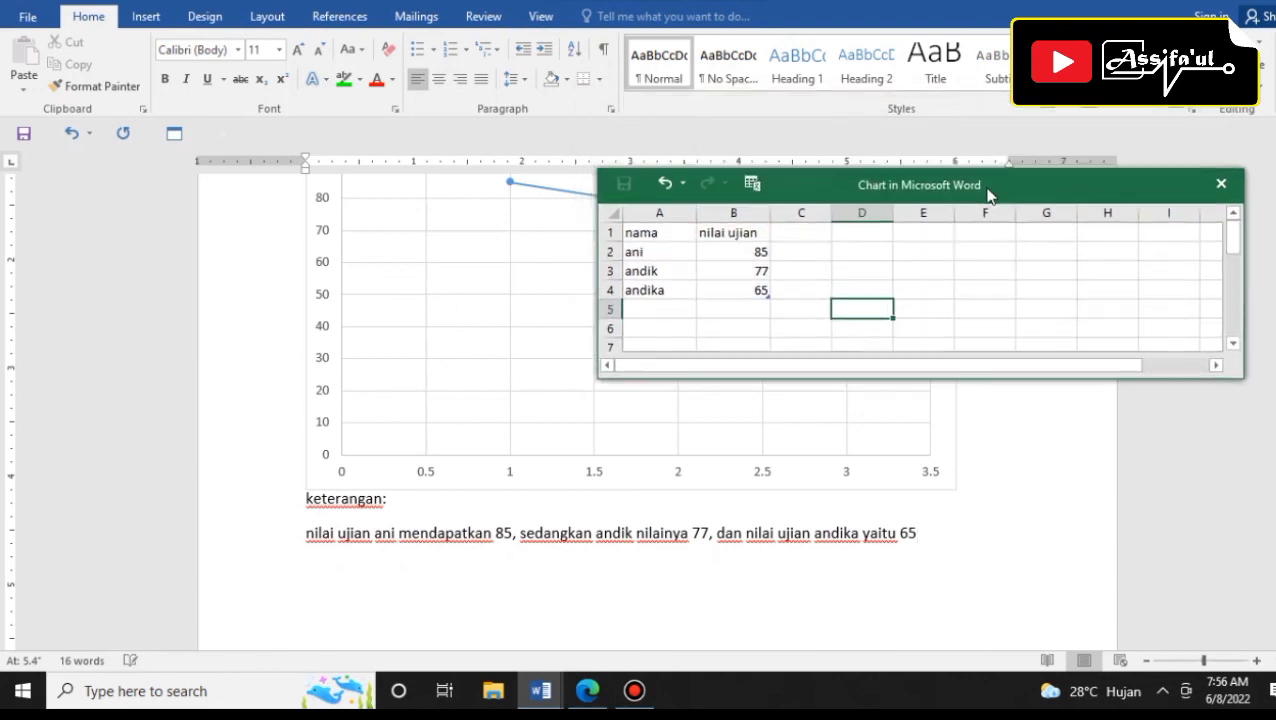